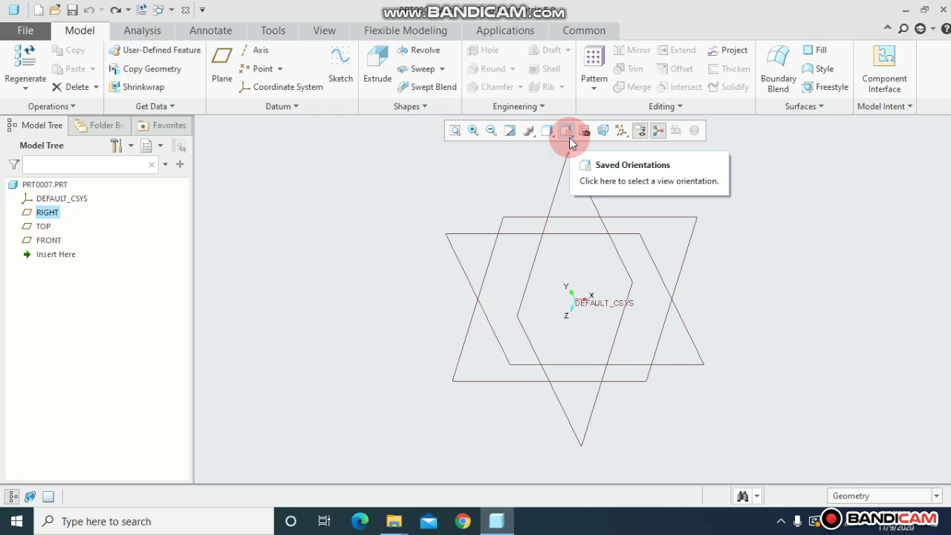
Start a new sweep and set up a trajectory sketch on the TOP plane, viewed straight on
left_click(441, 69)
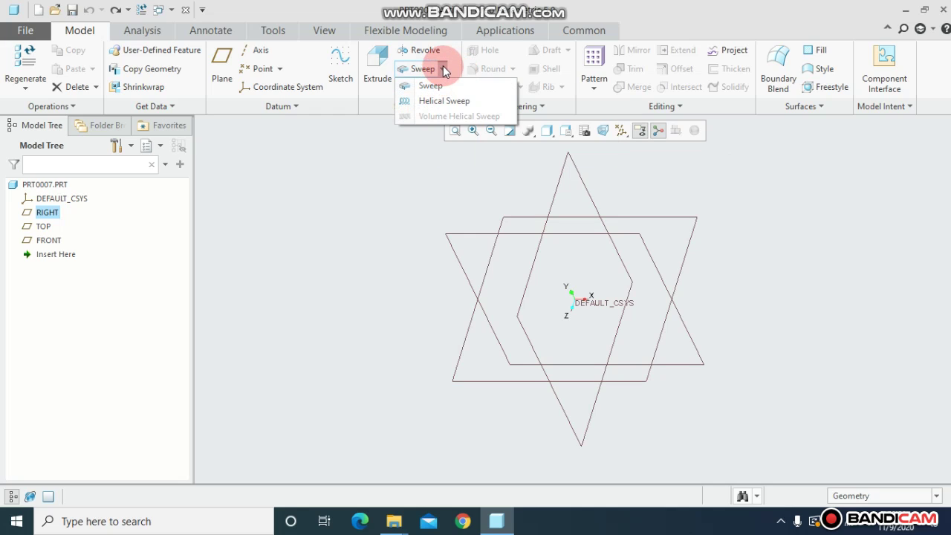
left_click(443, 66)
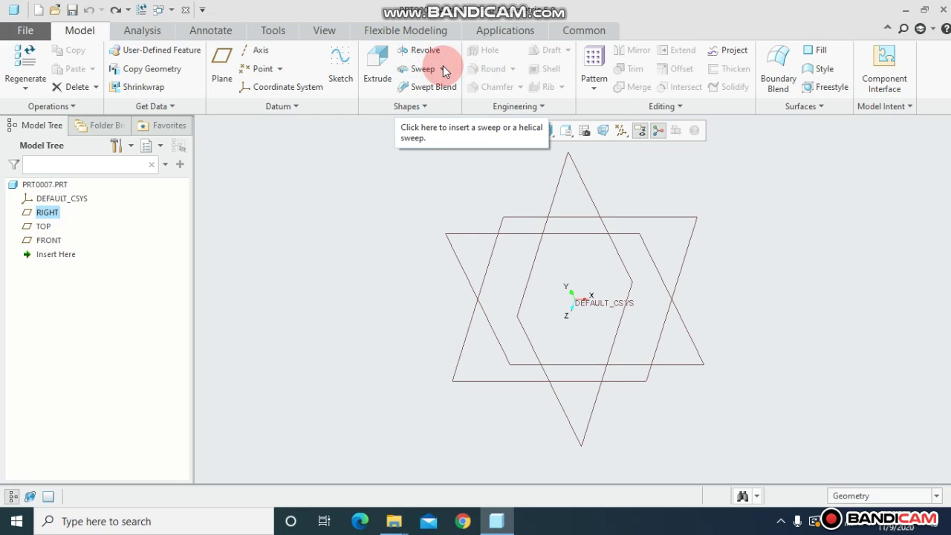
left_click(443, 67)
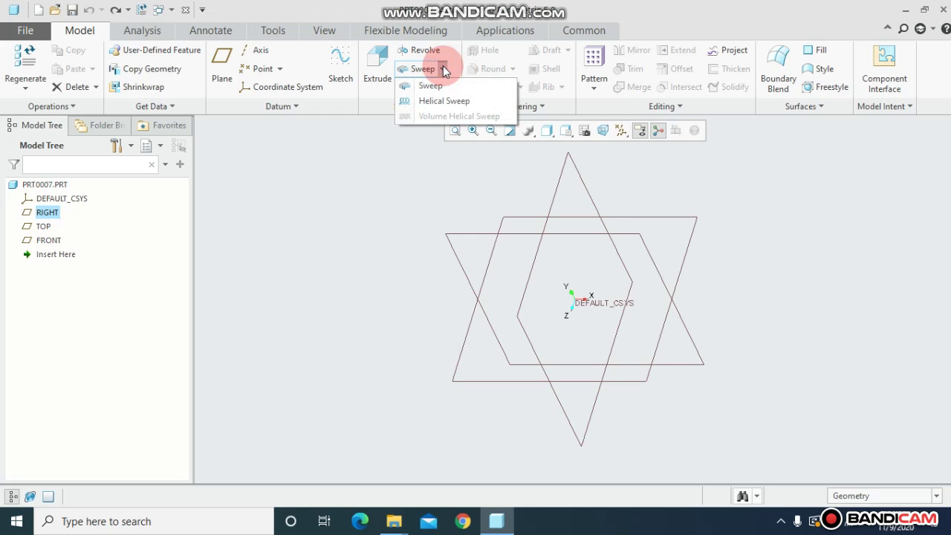
left_click(443, 68)
left_click(443, 68)
left_click(443, 68)
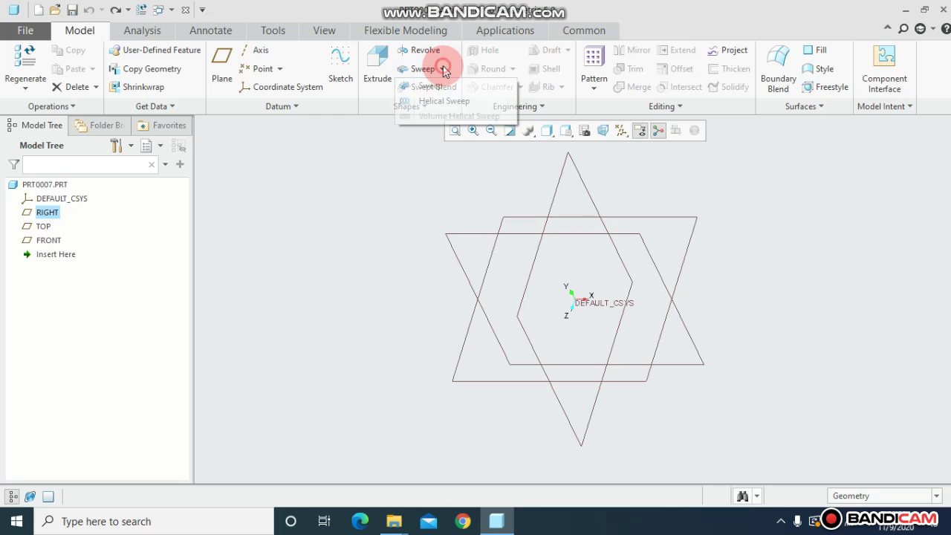
left_click(425, 68)
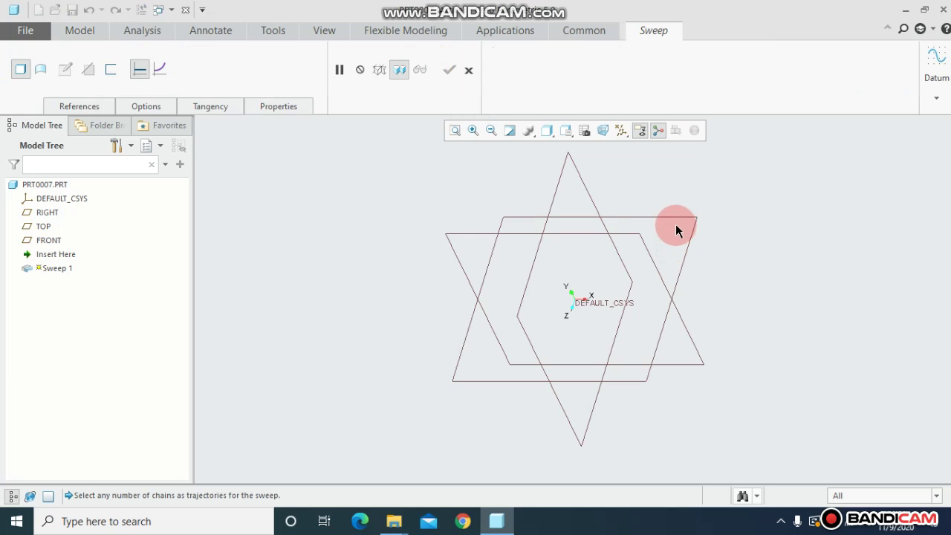
left_click(926, 81)
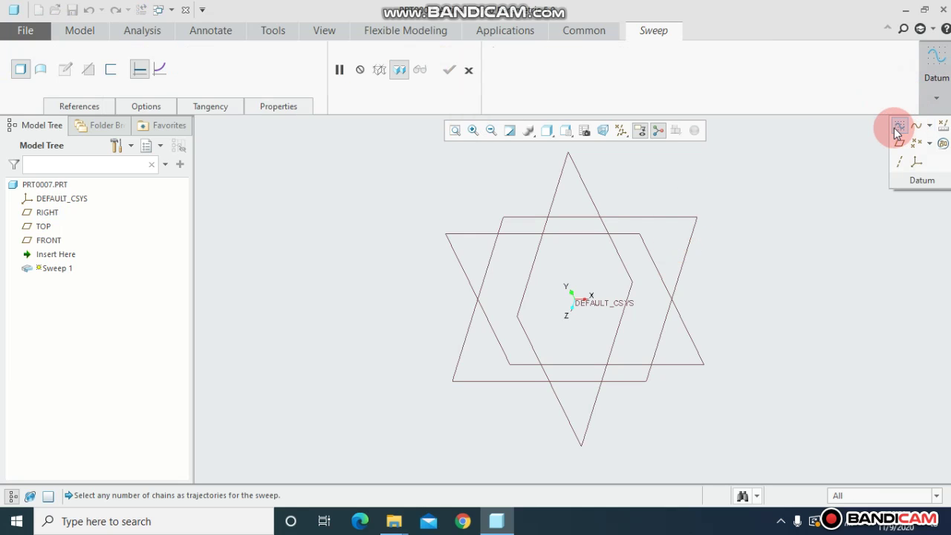
left_click(898, 128)
left_click(697, 219)
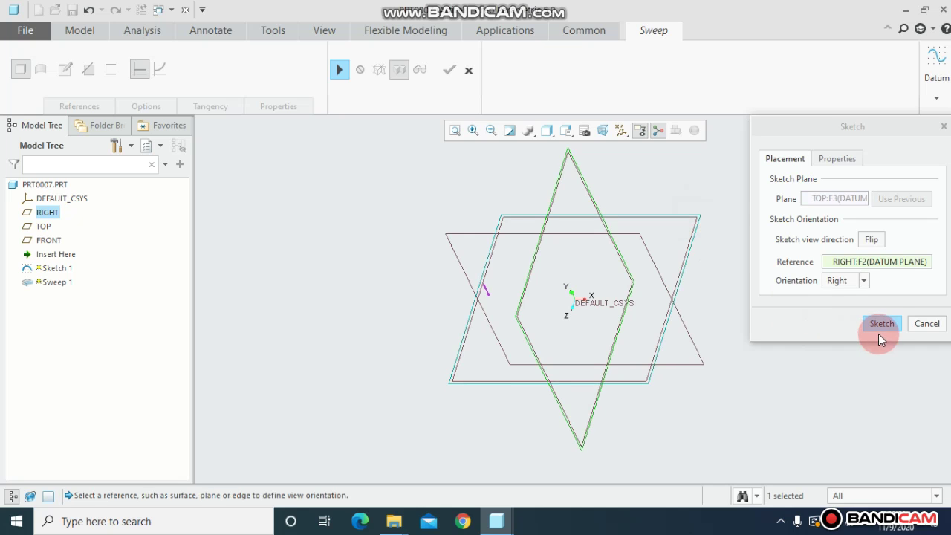
left_click(881, 325)
left_click(599, 131)
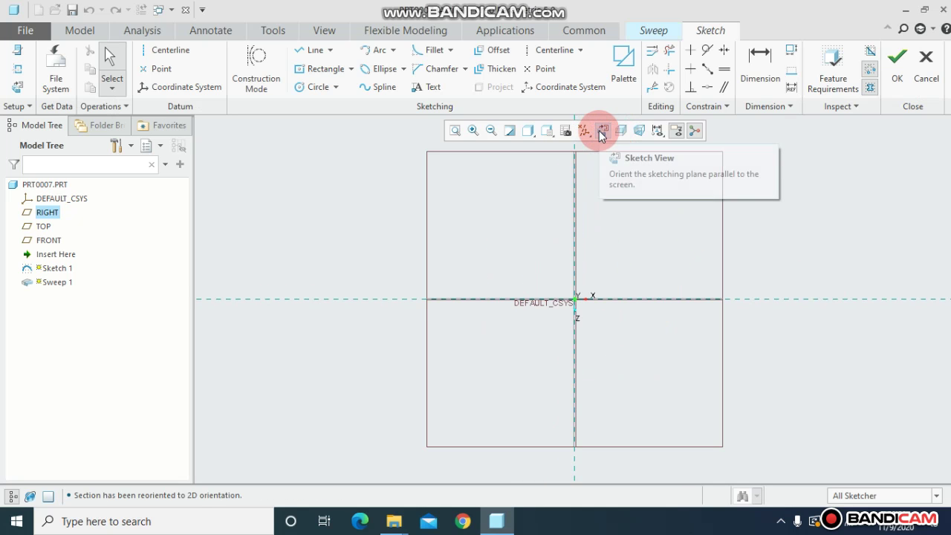
Draw an S-shaped spline from the origin through one bend to its end point and accept it as Sketch 1
left_click(383, 88)
left_click(574, 299)
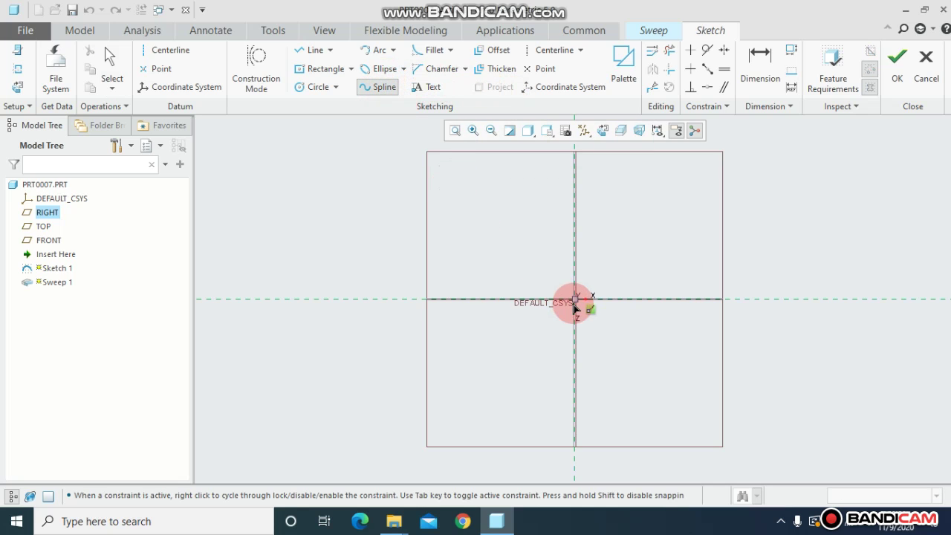
left_click(636, 226)
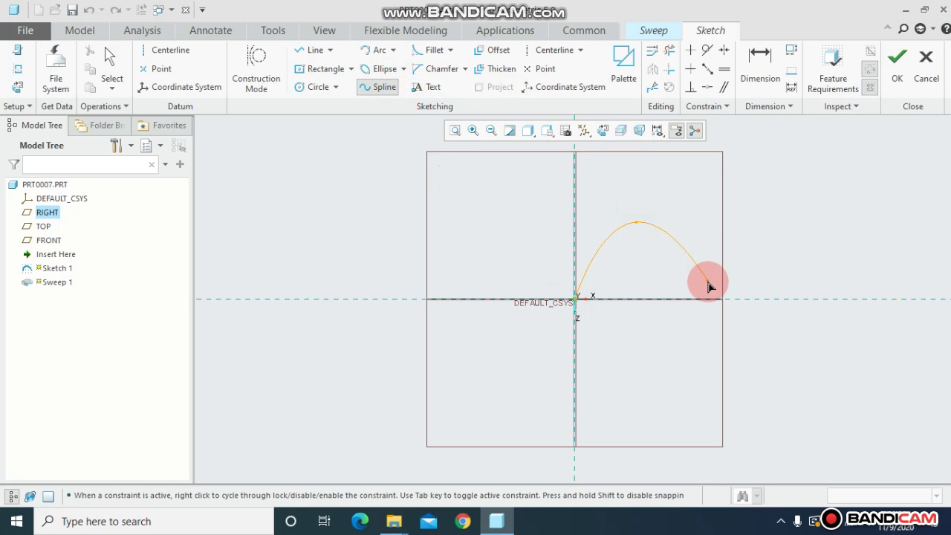
middle_click(788, 332)
left_click(864, 261)
middle_click(891, 89)
left_click(890, 88)
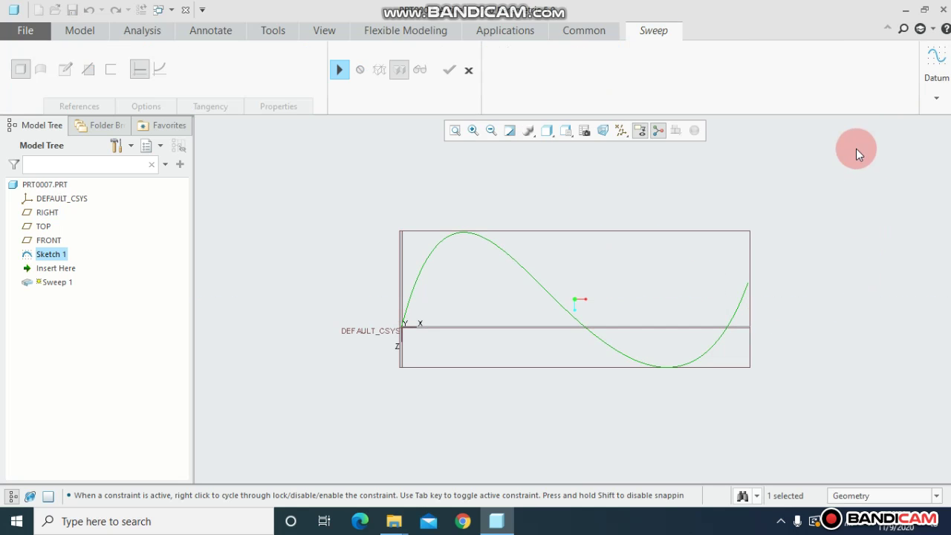
Sketch a 50-diameter circle centred on the trajectory start as the sweep's section
left_click(339, 71)
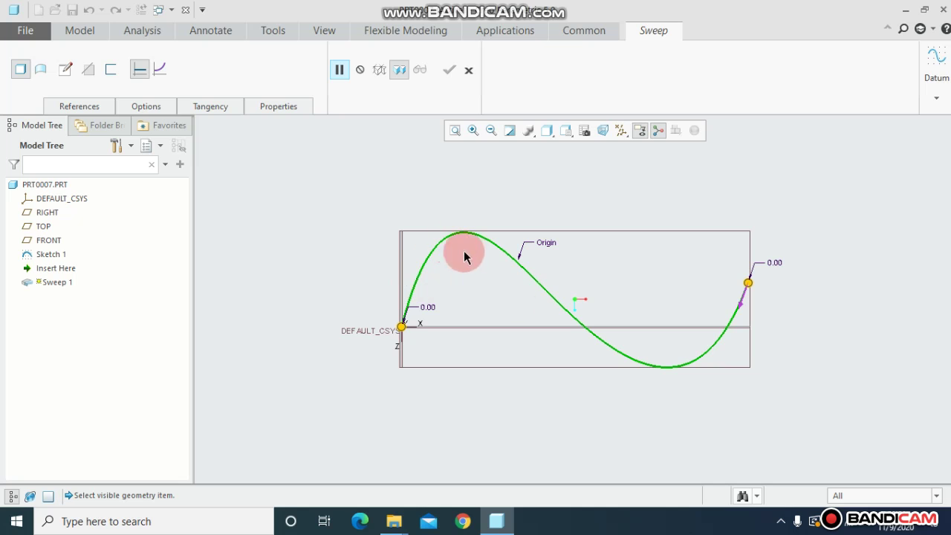
left_click(65, 70)
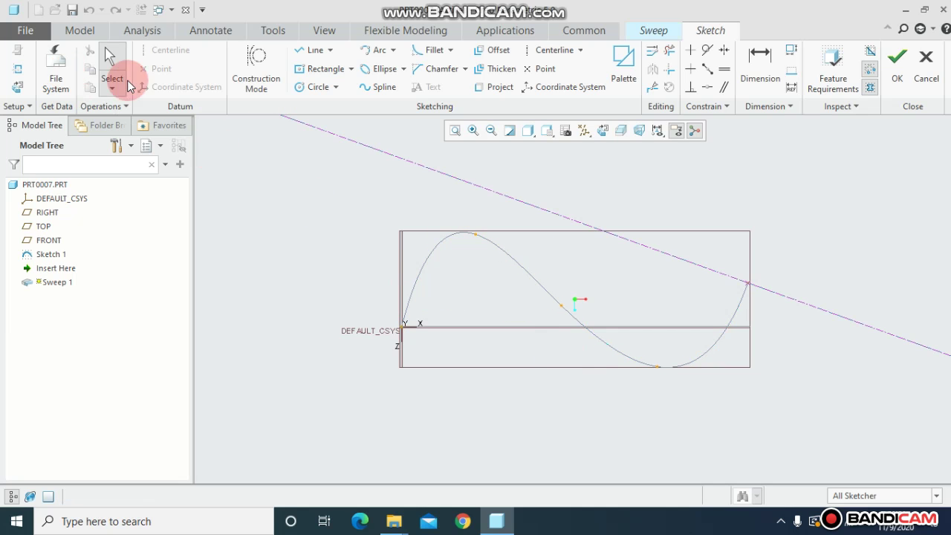
left_click(602, 137)
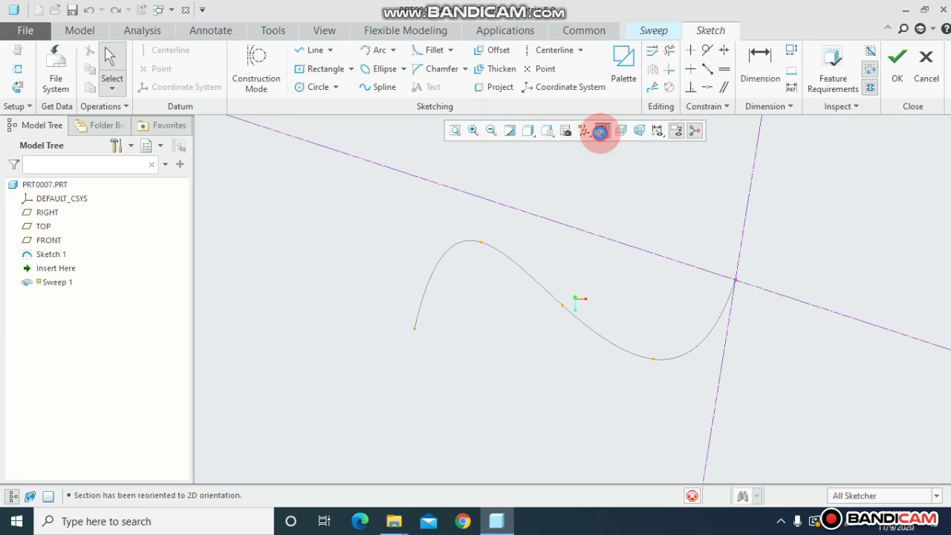
left_click(316, 87)
left_click(449, 313)
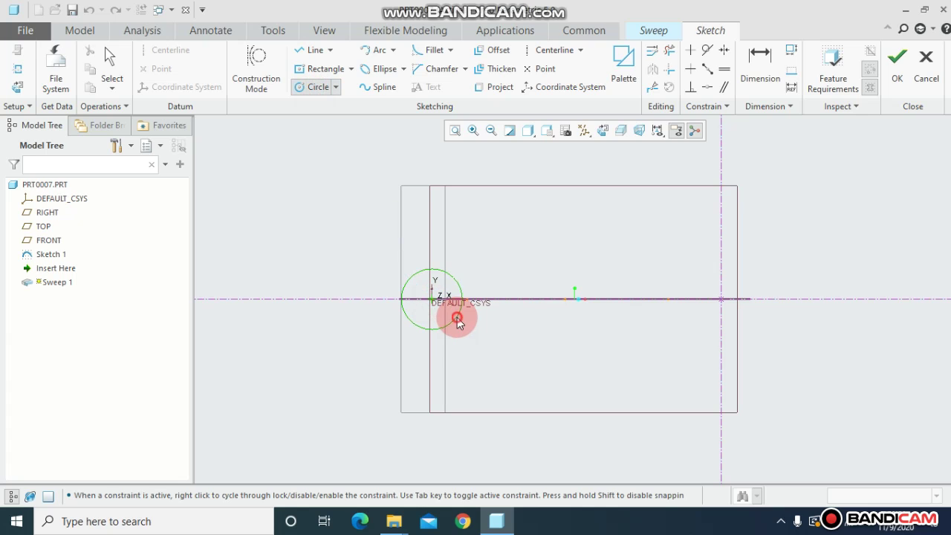
left_click(457, 319)
middle_click(591, 187)
double_click(378, 271)
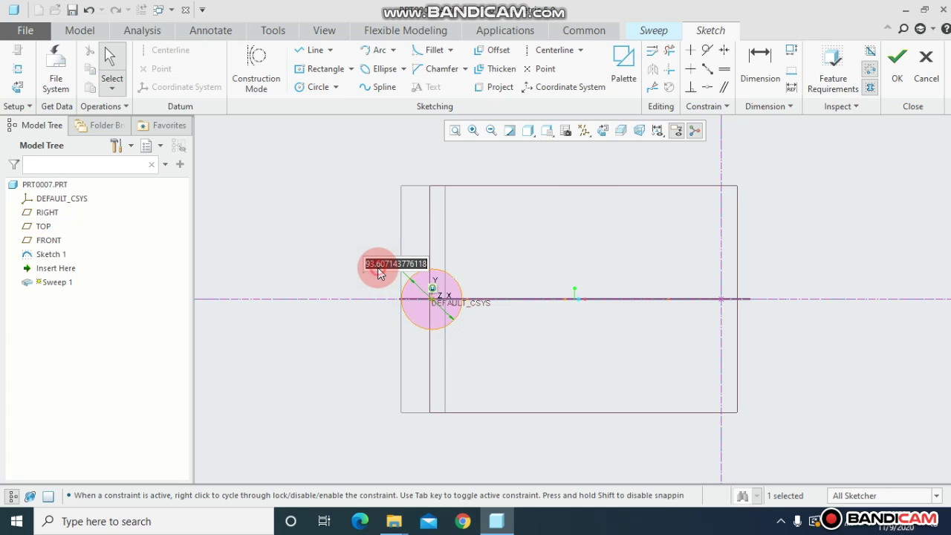
type("50")
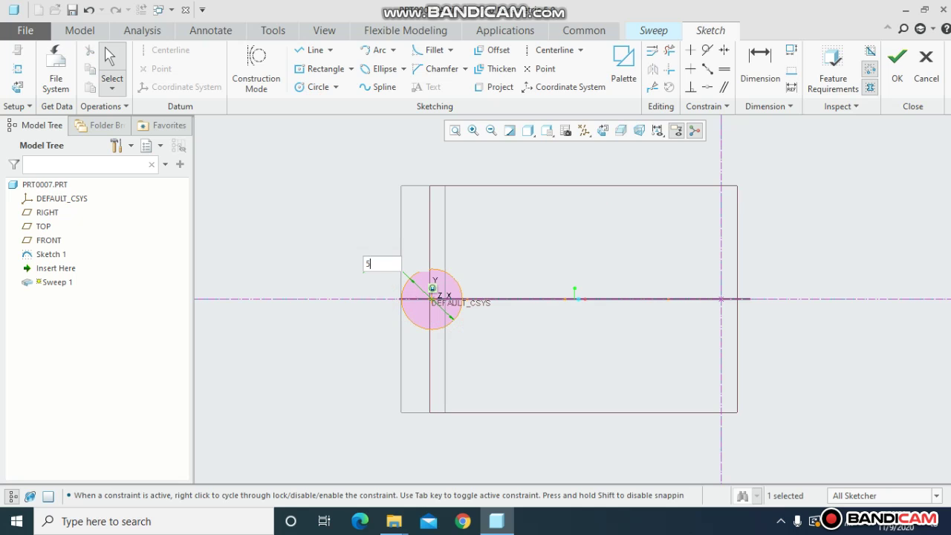
key("Return")
left_click(898, 60)
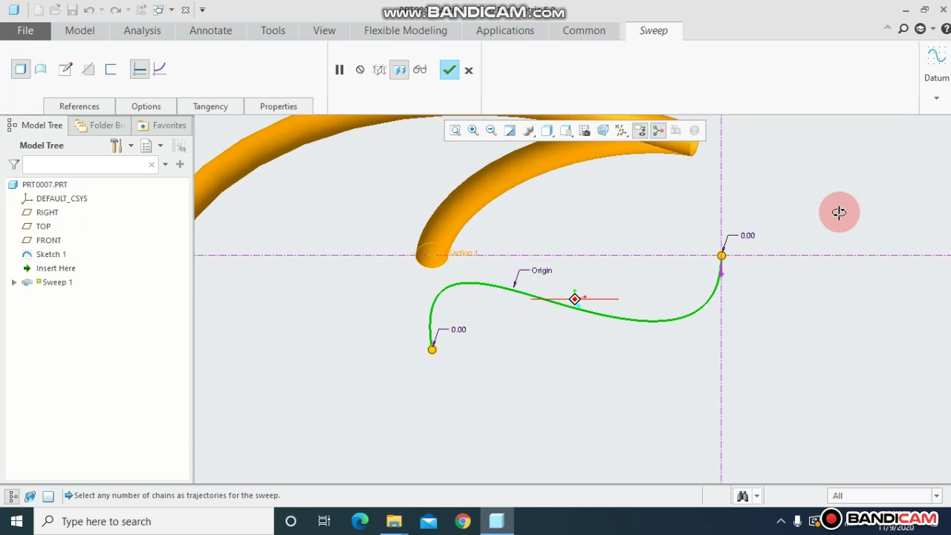
Flip the sweep start point to the opposite end of the S-curve and inspect the tube preview from several angles
left_click(724, 274)
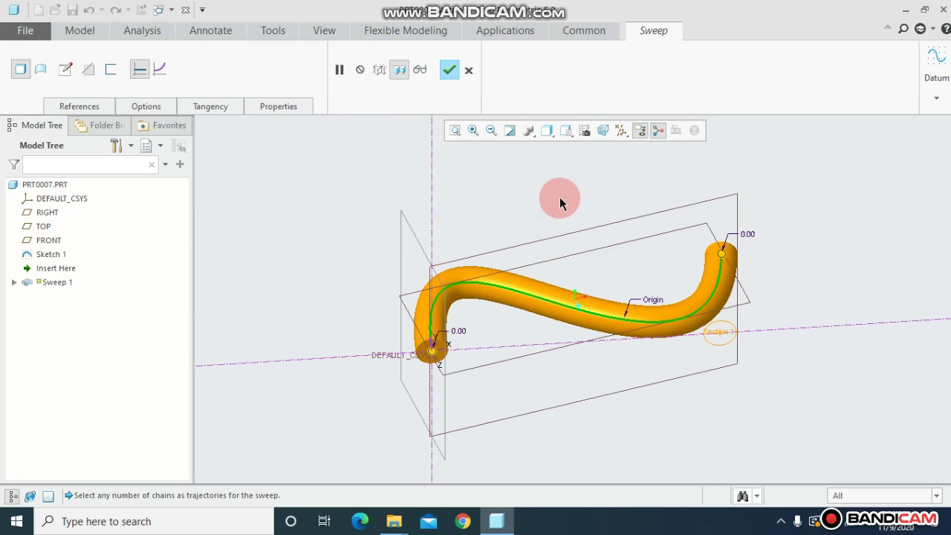
middle_click_drag(558, 191, 547, 244)
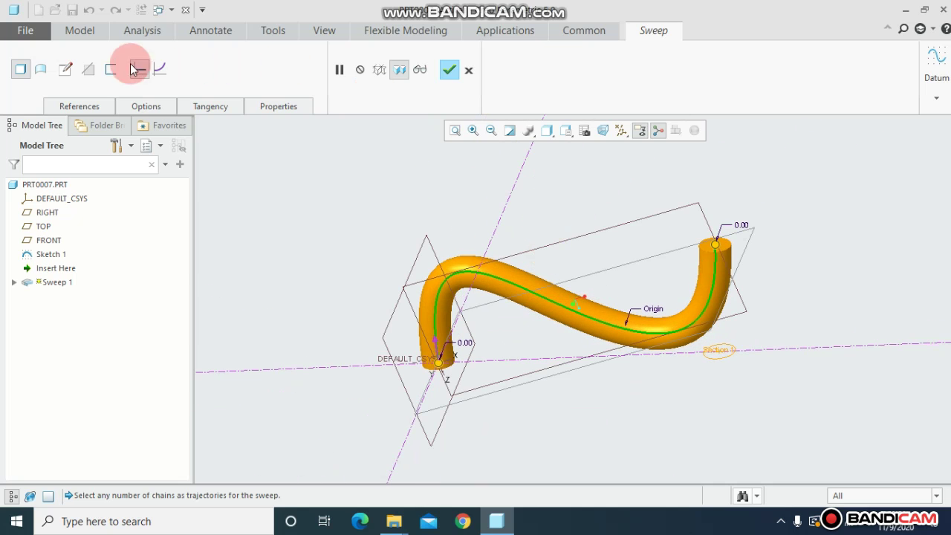
middle_click_drag(367, 312, 414, 340)
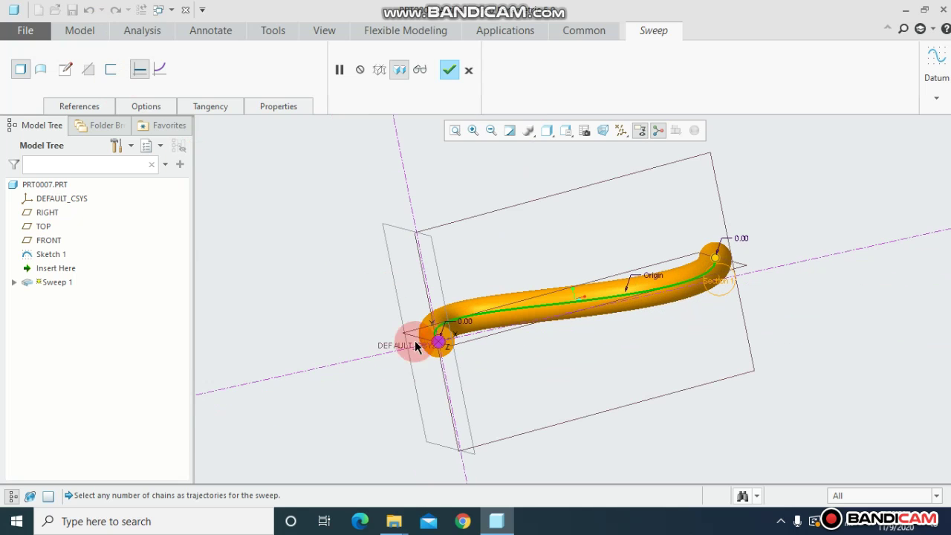
scroll(394, 325, "up", 4)
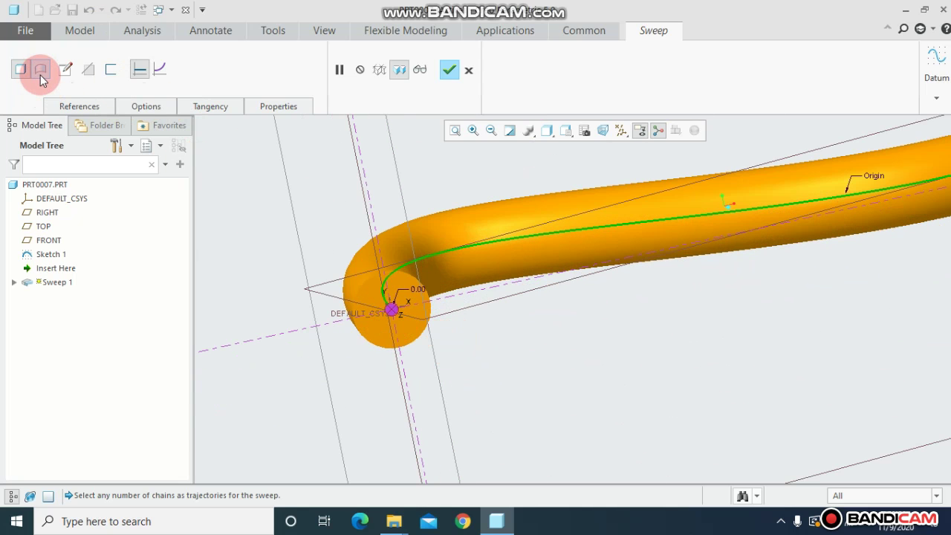
left_click(42, 74)
middle_click_drag(346, 248, 283, 217)
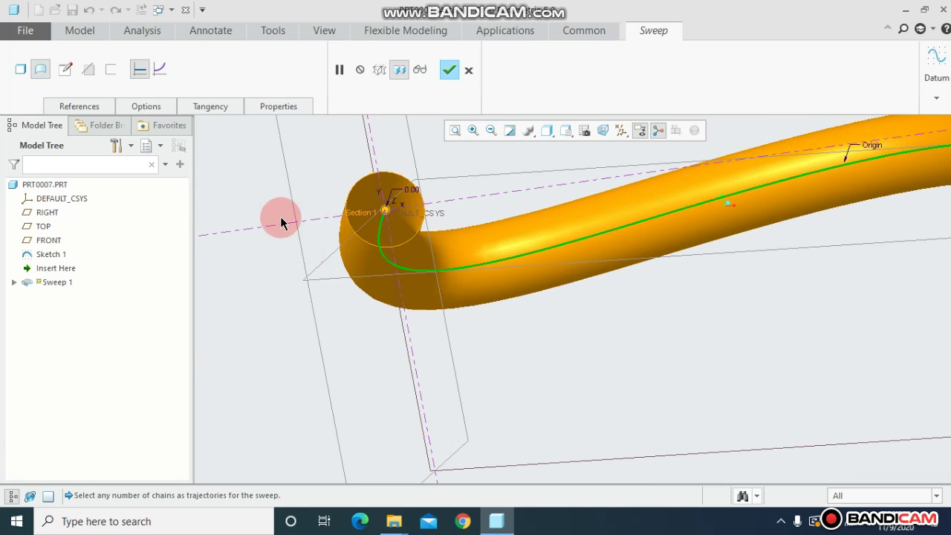
Return the sweep to solid, make it thin-walled with 4.00 thickness, and verify the hollow tube preview
left_click(20, 69)
left_click(121, 69)
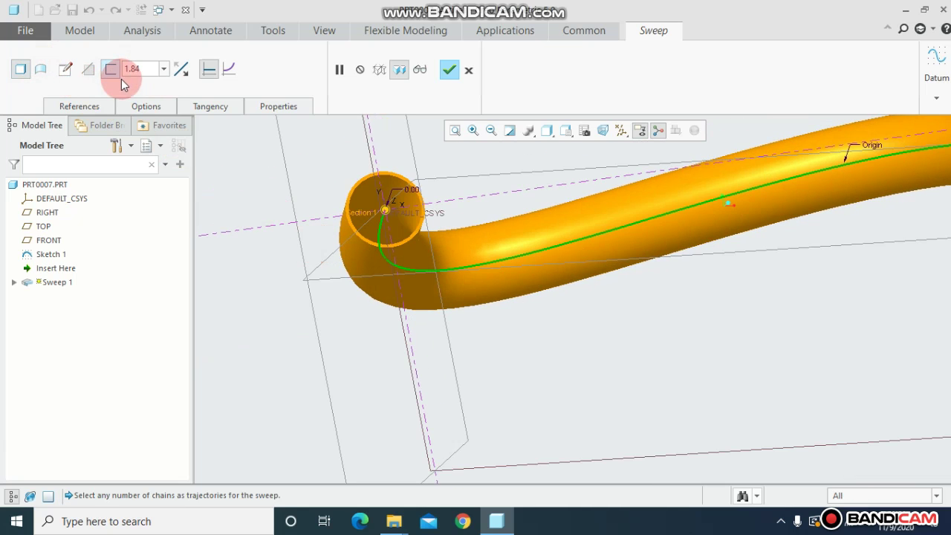
double_click(157, 70)
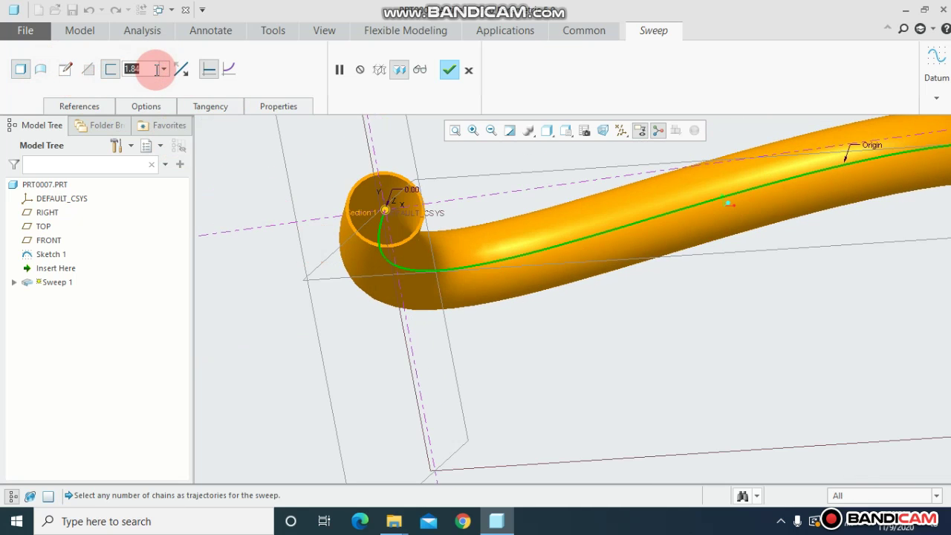
type("2")
key("Return")
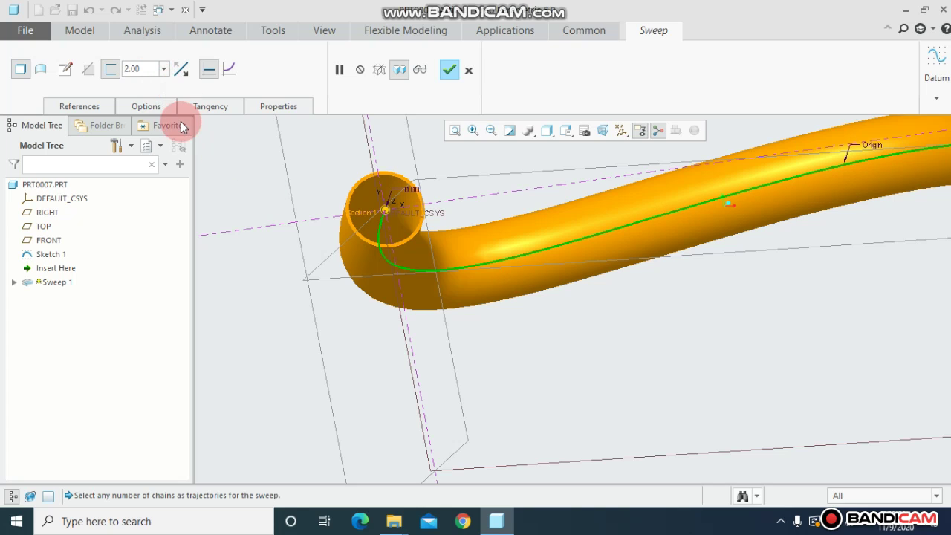
left_click(156, 69)
left_click(157, 69)
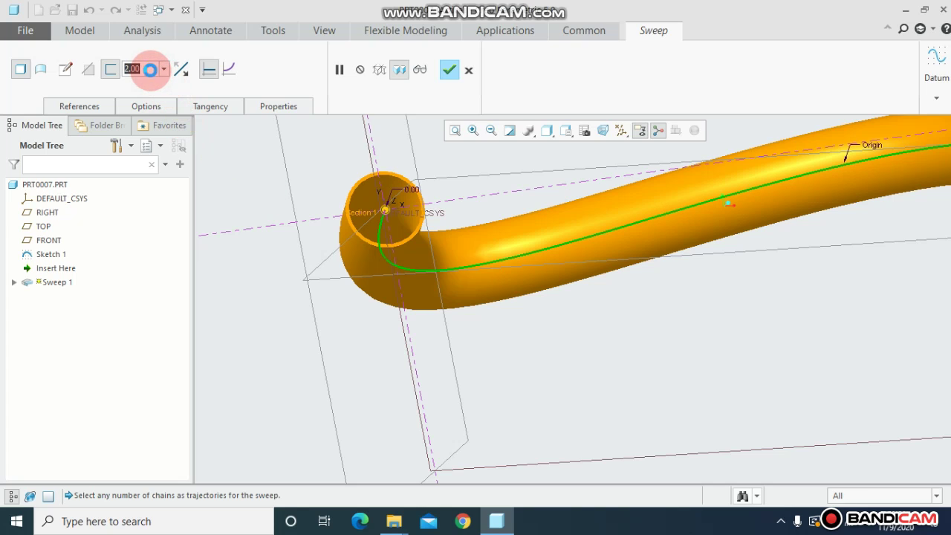
type("4")
key("Return")
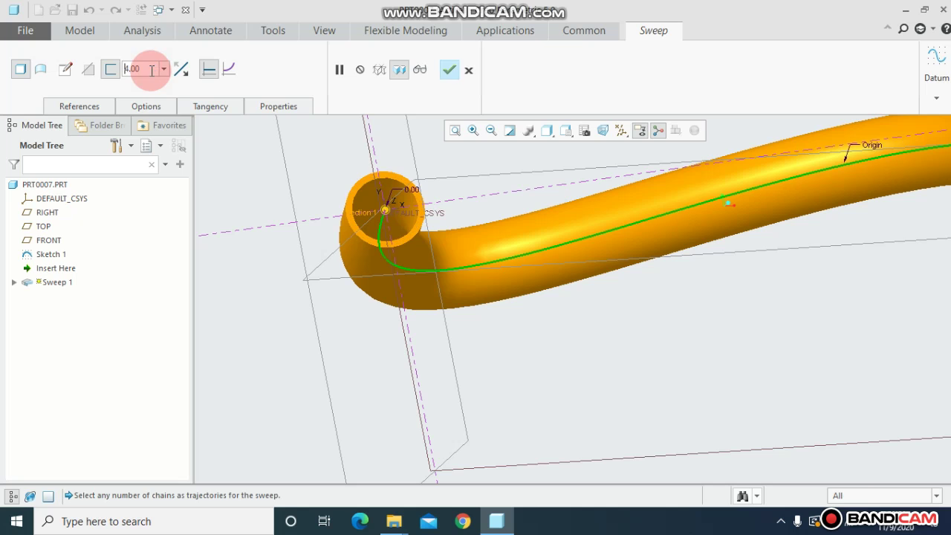
left_click(420, 71)
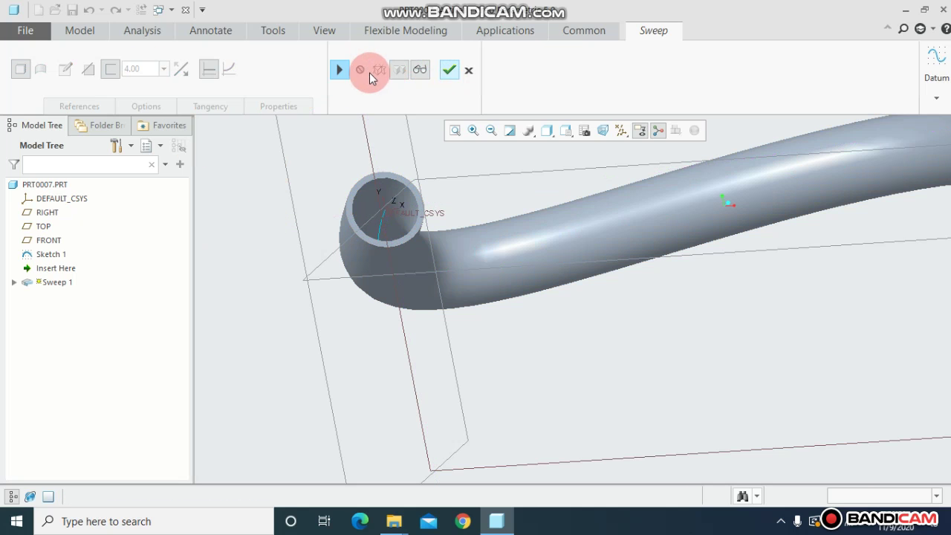
left_click(340, 70)
Complete Sweep 1 and refit and rotate the view to inspect the tube
left_click(449, 70)
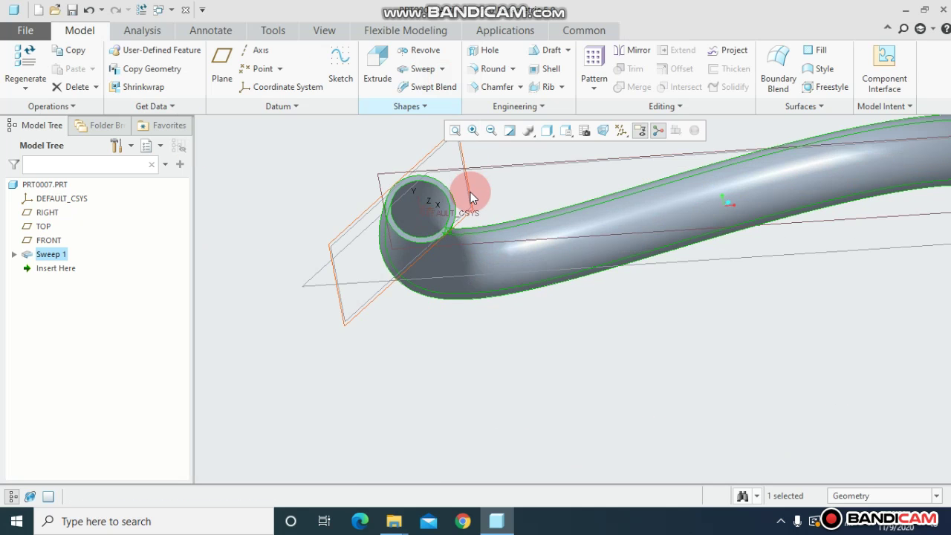
left_click(455, 130)
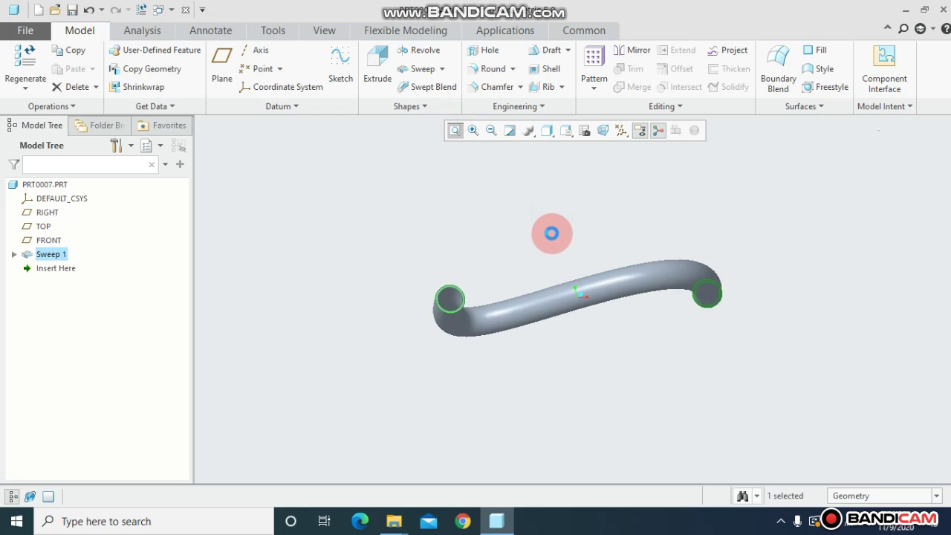
mouse_move(552, 233)
middle_mouse_down()
mouse_move(547, 310)
mouse_move(558, 257)
mouse_move(559, 274)
middle_mouse_up()
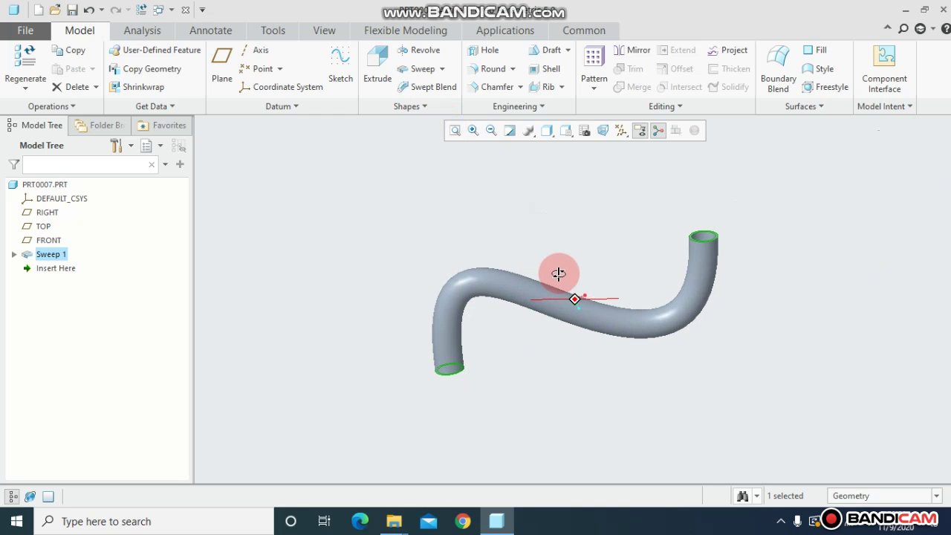
Select the swept tube, undo it with Ctrl+Z, and refit to a standard saved orientation
left_click(708, 236)
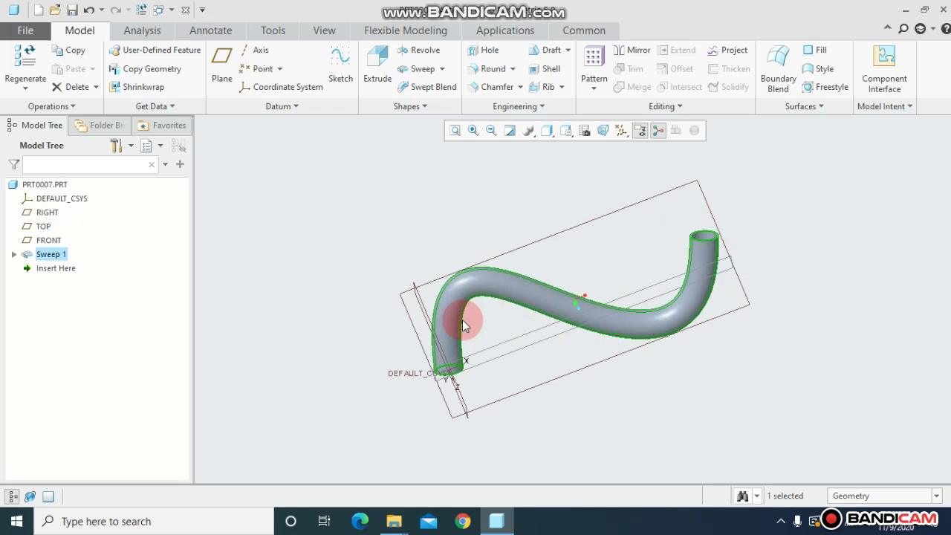
key("ctrl+z")
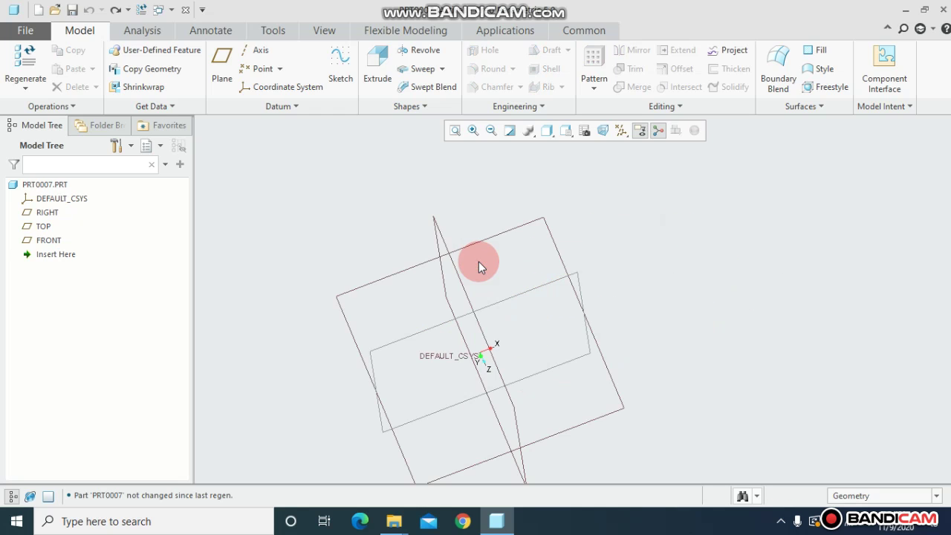
left_click(455, 131)
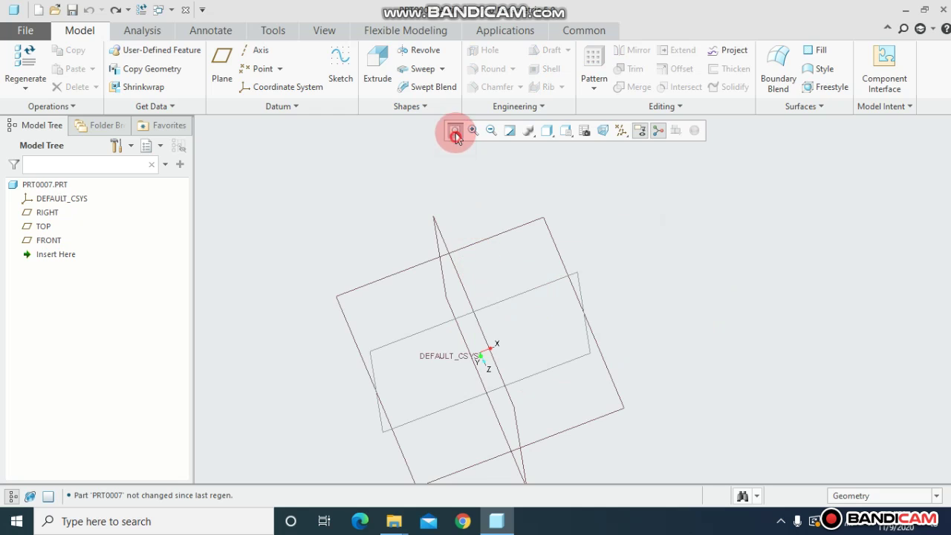
left_click(567, 133)
left_click(583, 152)
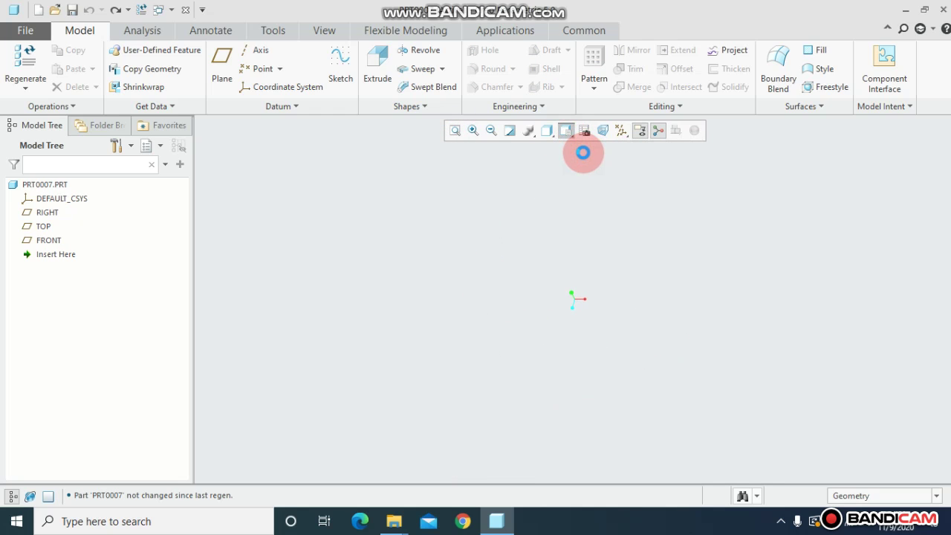
Start a helical sweep and define its profile sketch on the TOP plane, viewed straight on
left_click(442, 69)
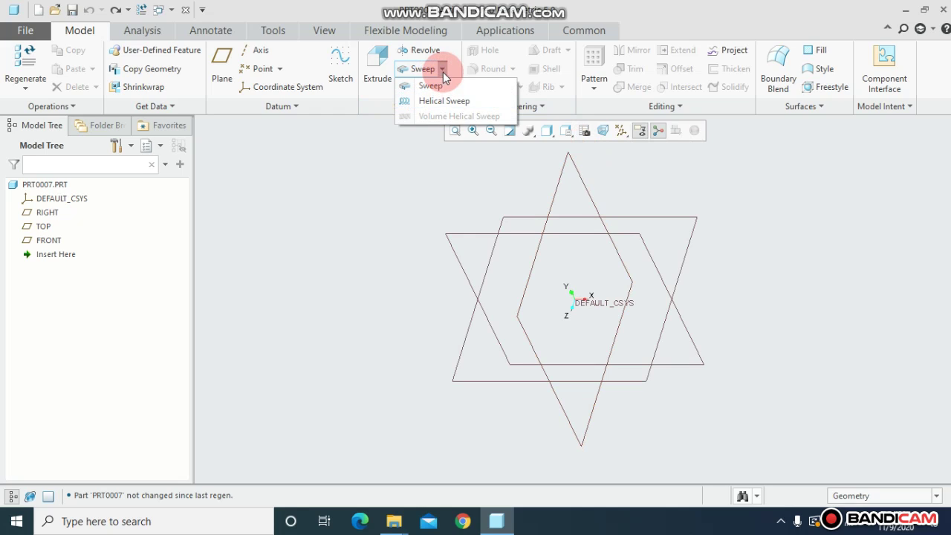
left_click(443, 73)
left_click(442, 69)
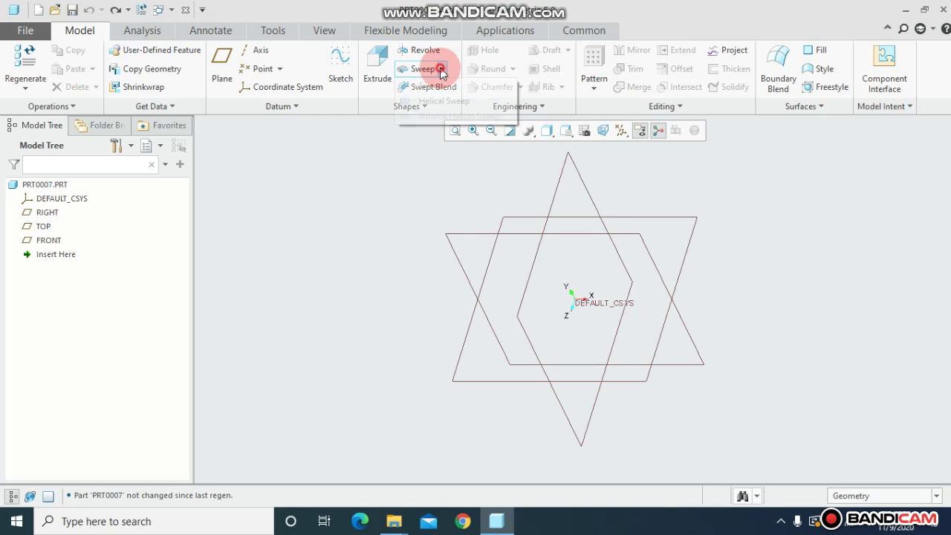
left_click(442, 101)
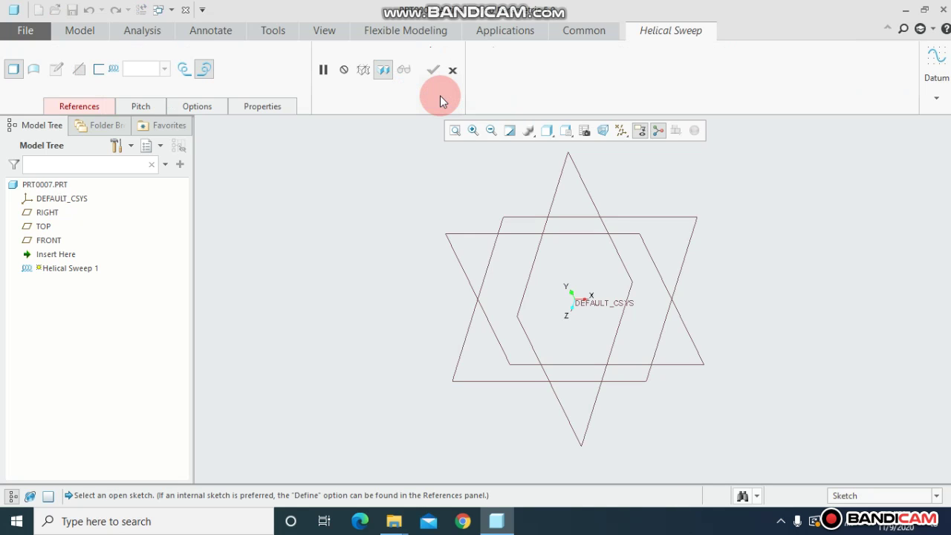
left_click(77, 106)
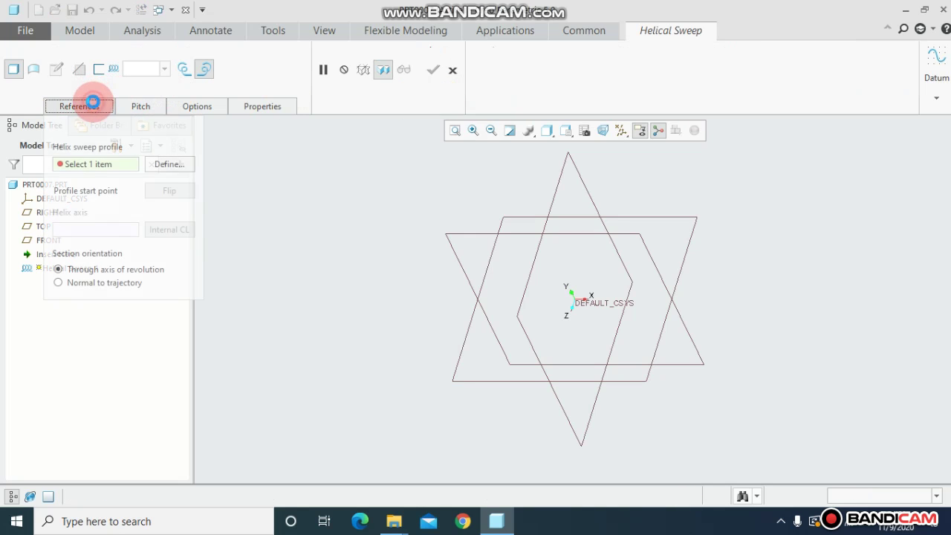
left_click(164, 164)
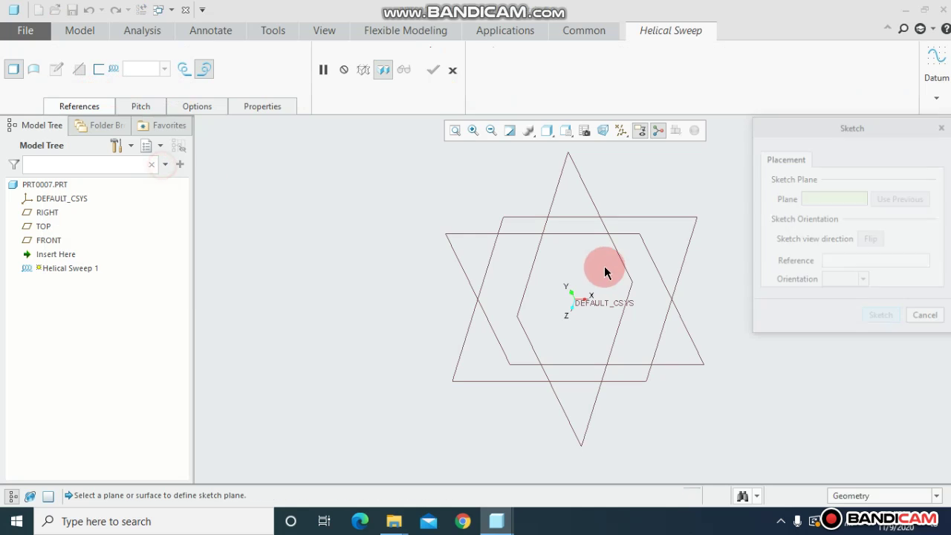
left_click(644, 218)
left_click(882, 317)
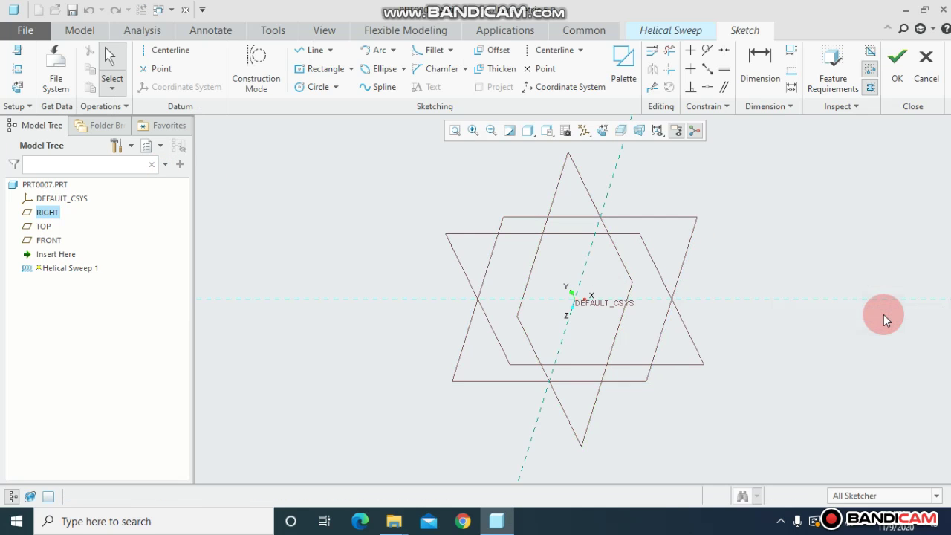
left_click(603, 135)
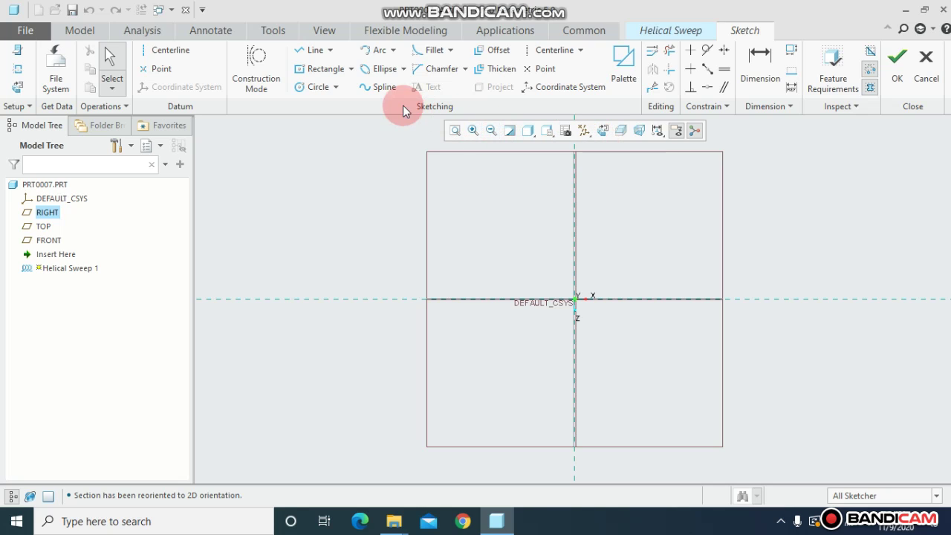
Draw a vertical profile line and a vertical centerline through the origin
left_click(316, 49)
left_click(495, 166)
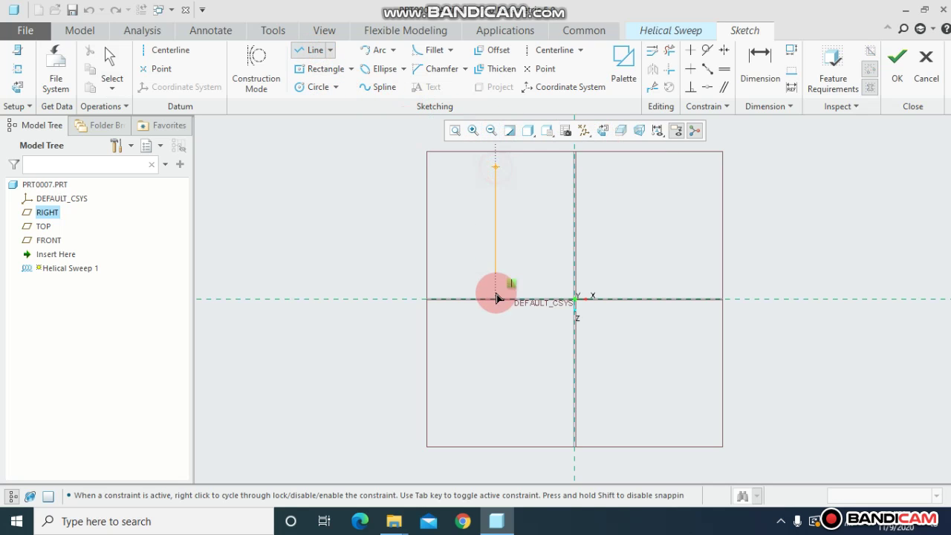
left_click(496, 300)
middle_click(497, 299)
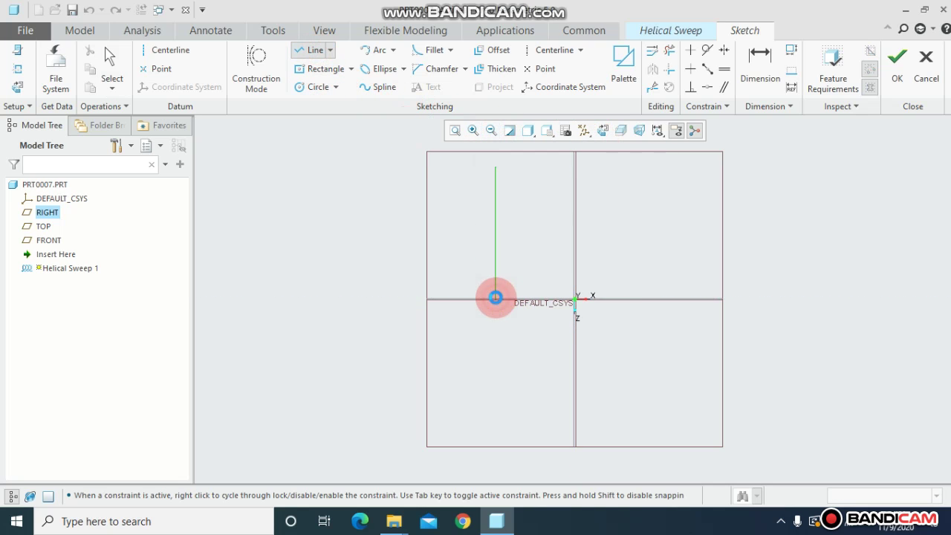
left_click(550, 52)
left_click(574, 165)
left_click(573, 315)
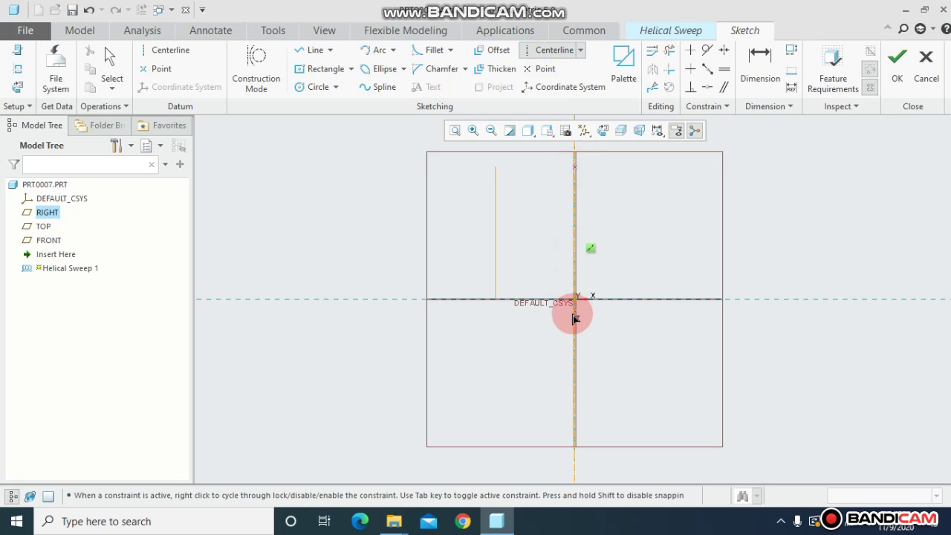
middle_click(572, 315)
middle_click(573, 316)
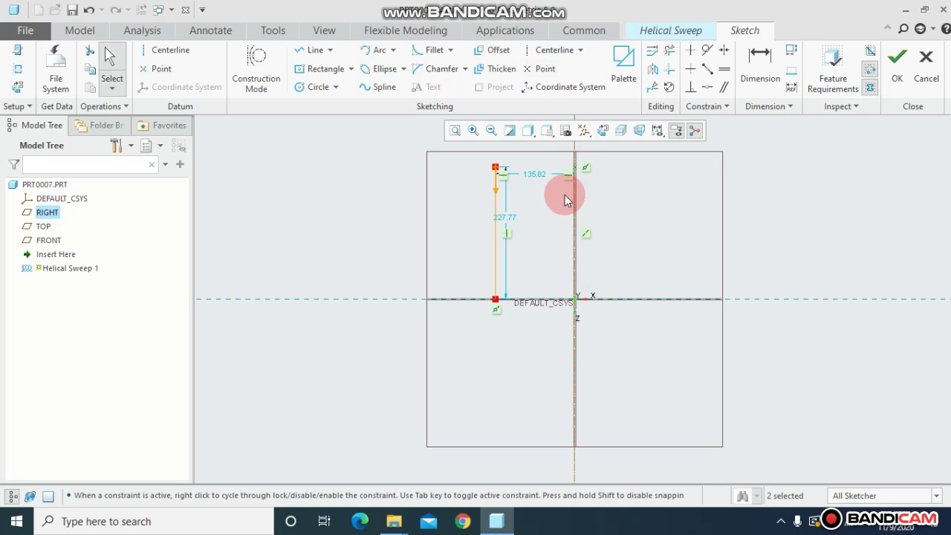
Set the line 120 from the axis and 250 long, then accept the profile sketch
double_click(540, 174)
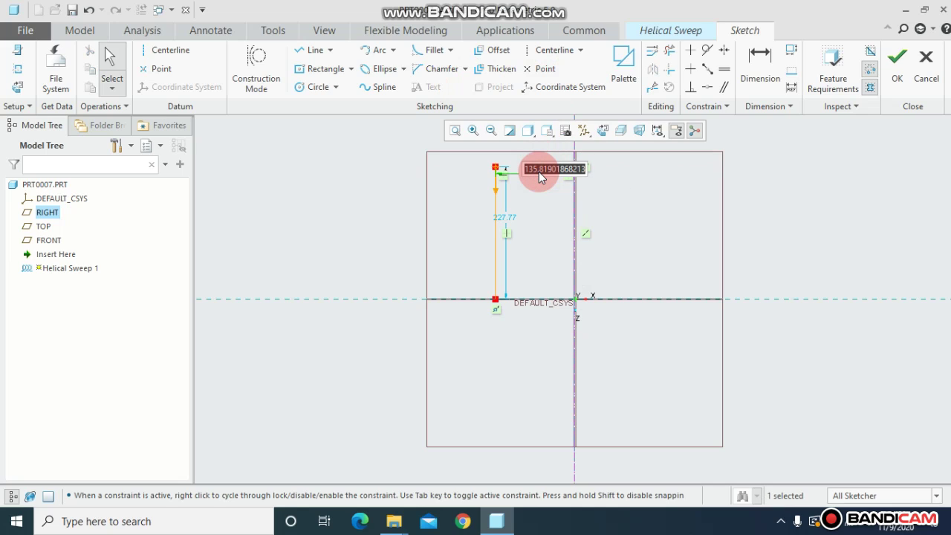
type("120")
key("Return")
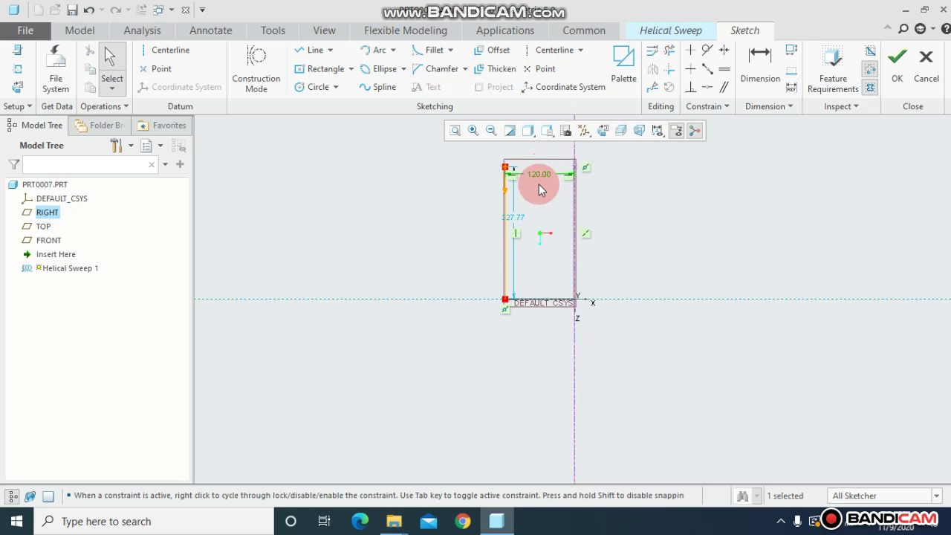
double_click(520, 217)
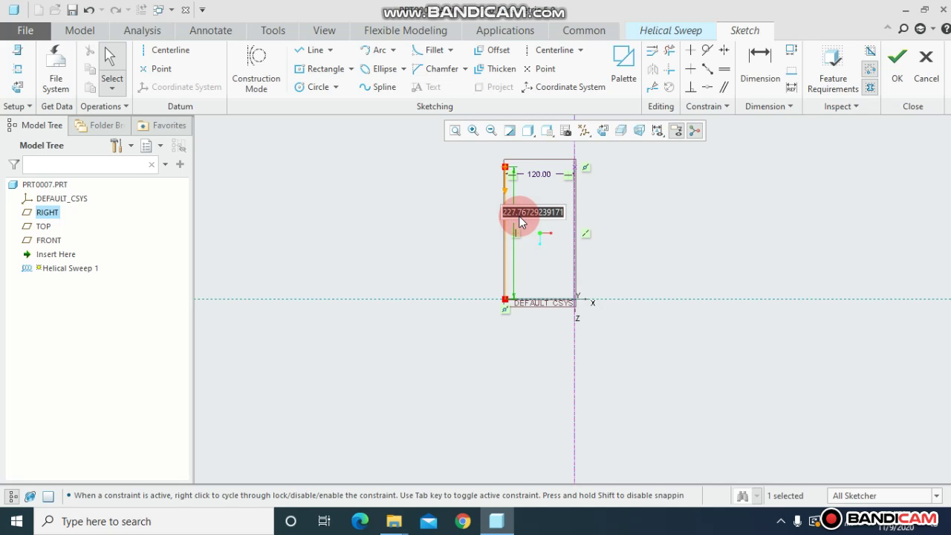
type("2")
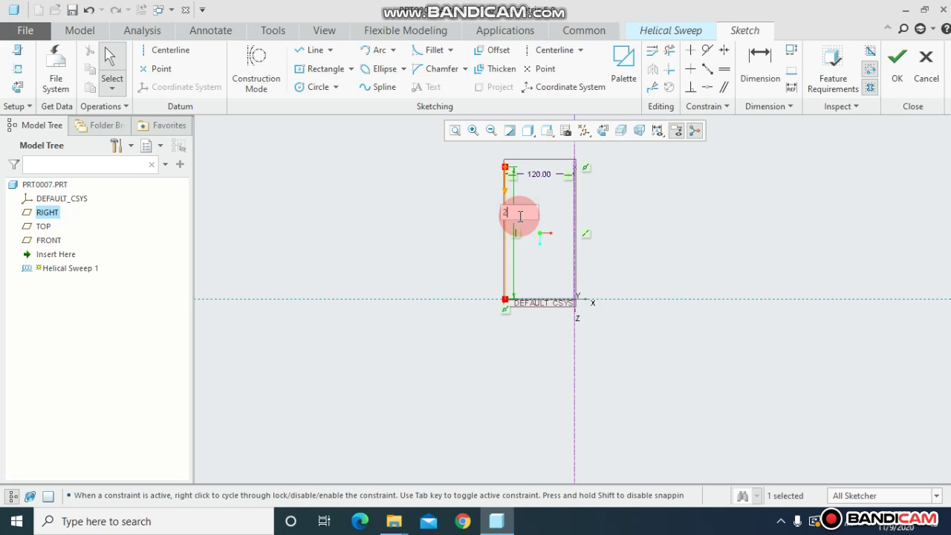
type("50")
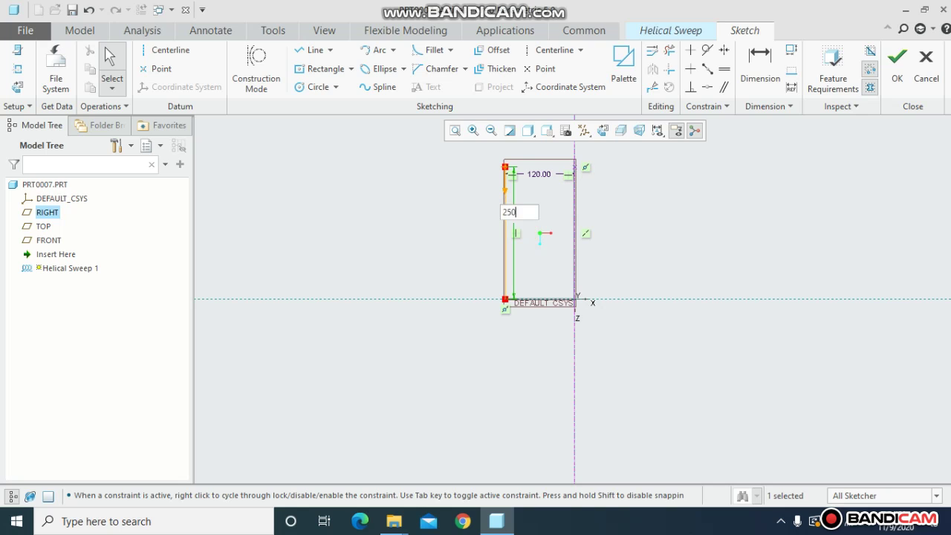
key("Return")
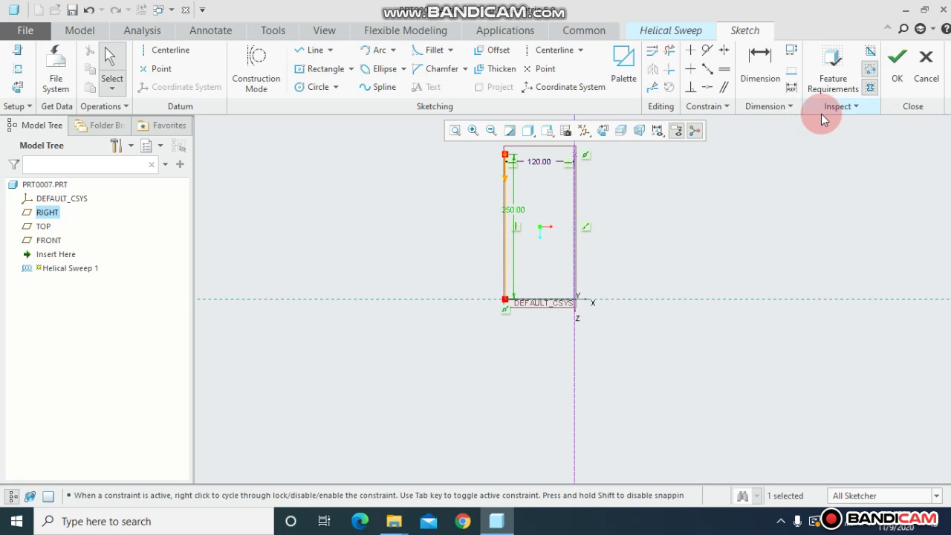
left_click(899, 75)
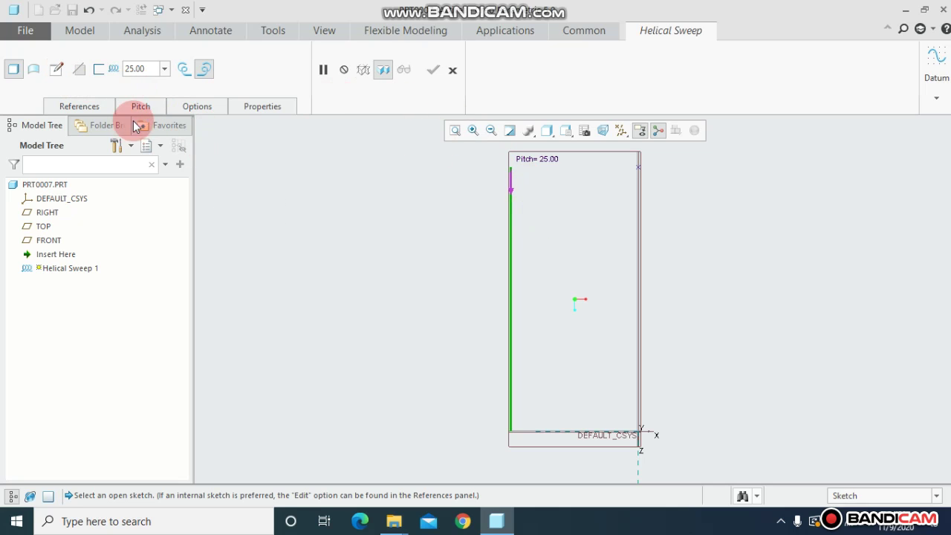
Sketch a section circle centred at the lower end of the helix profile
left_click(58, 71)
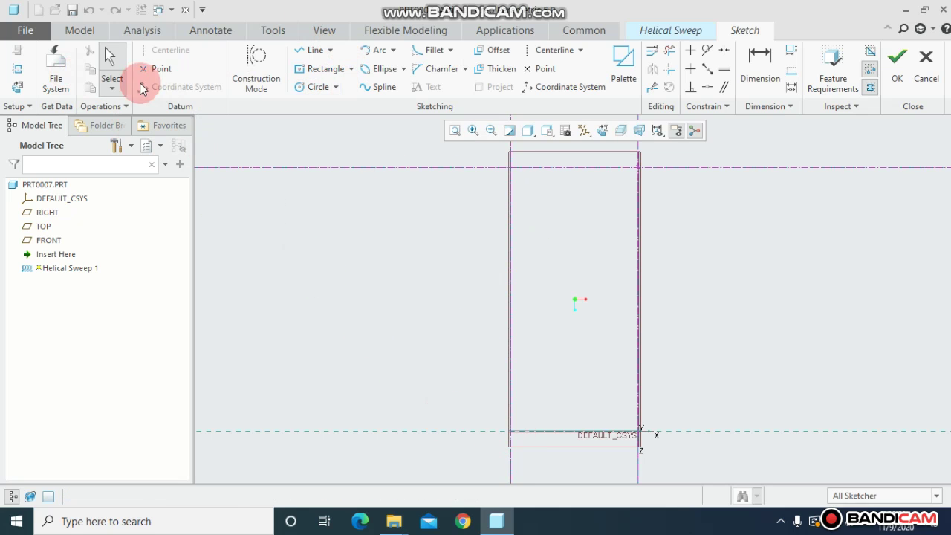
left_click(318, 87)
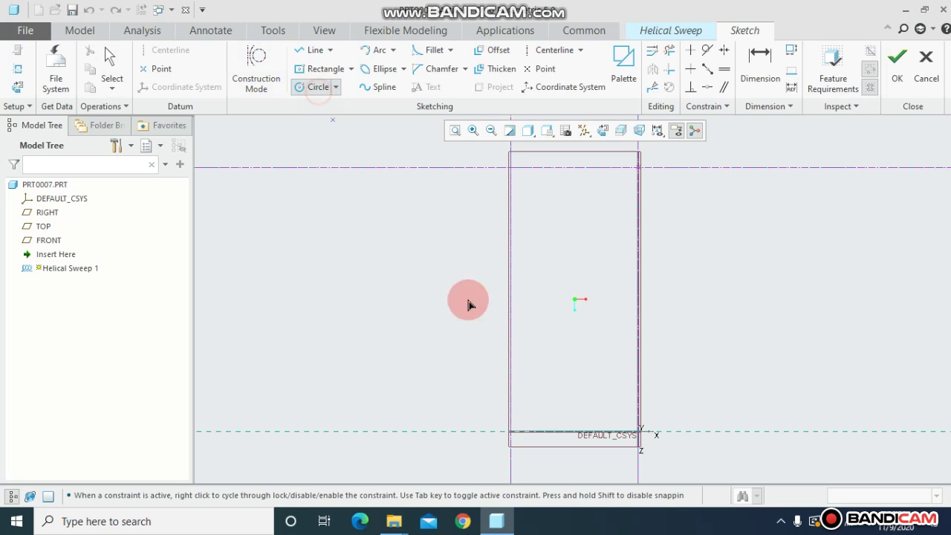
left_click(512, 432)
left_click(529, 440)
middle_click(529, 440)
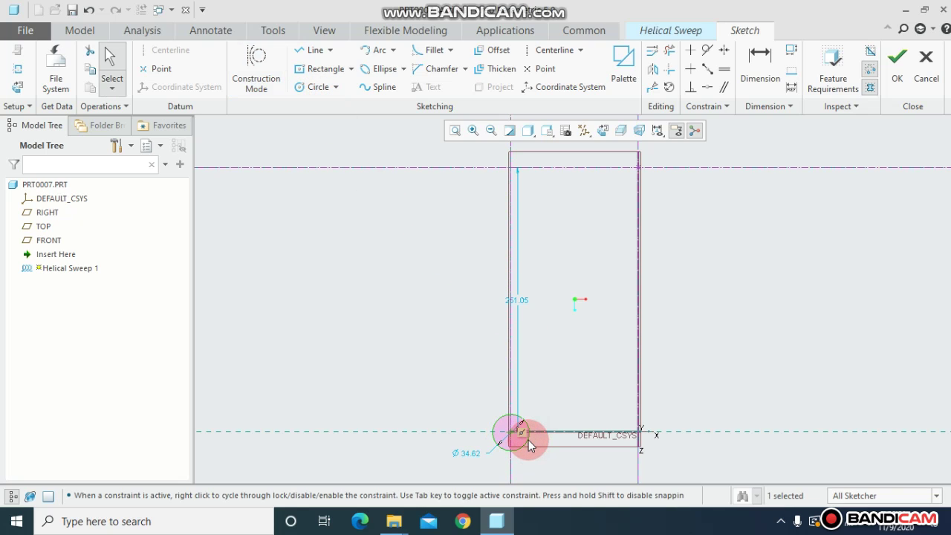
Set the section circle's diameter to 20 and accept the sketch
double_click(469, 453)
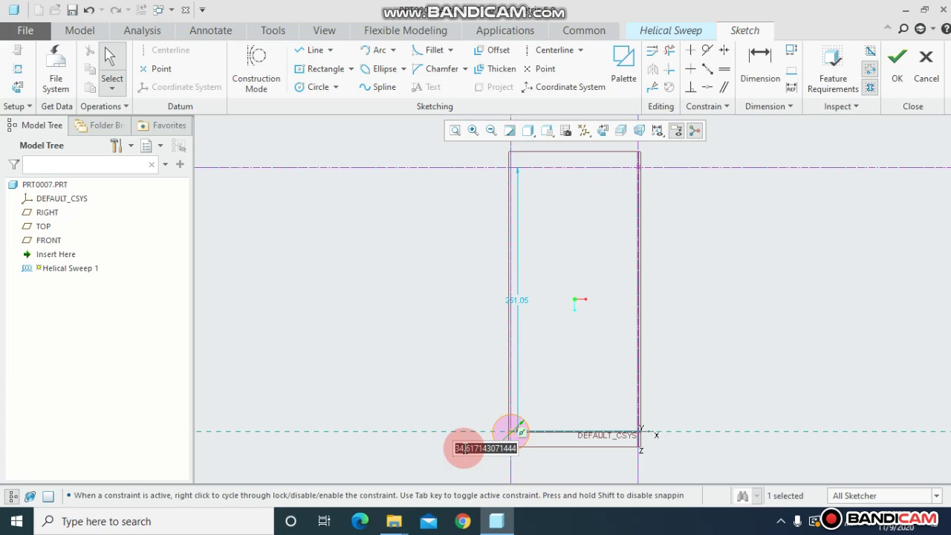
type("10")
key("Return")
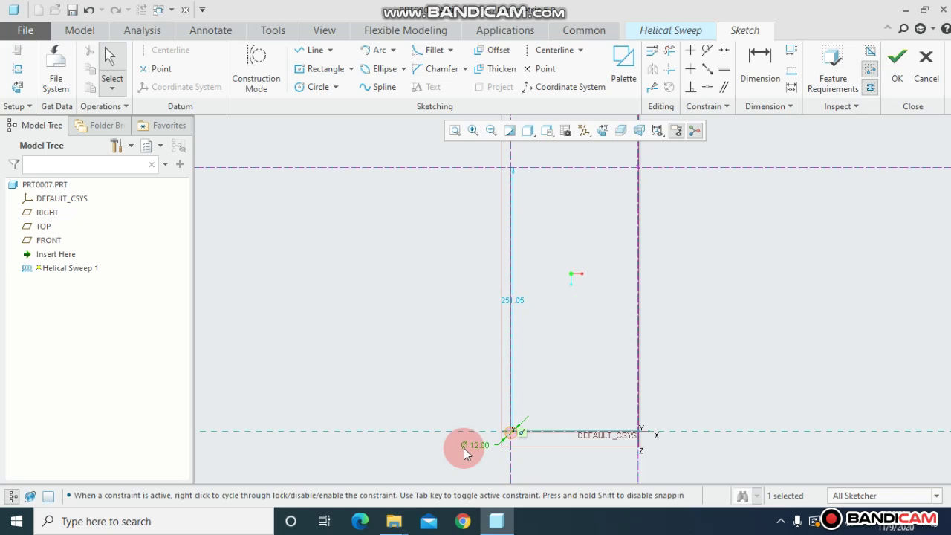
left_click(481, 449)
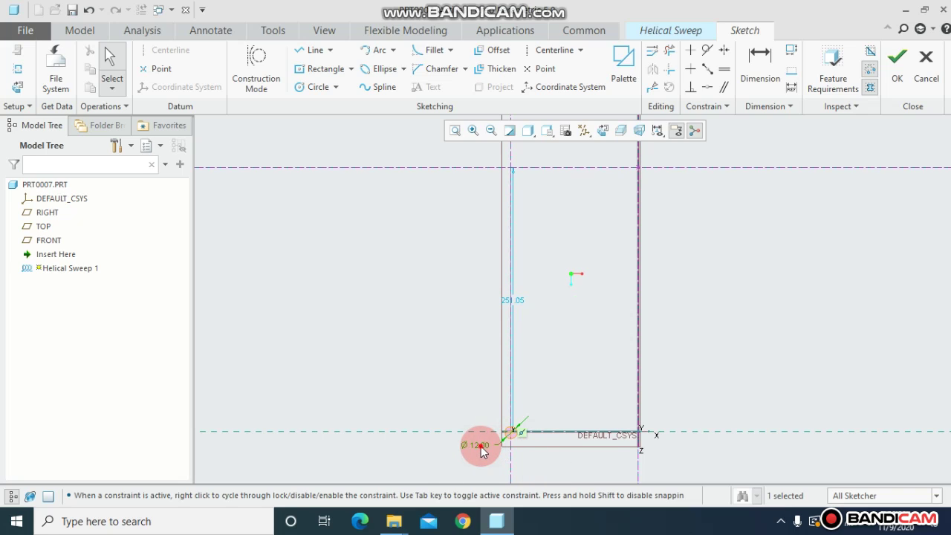
double_click(480, 449)
type("2")
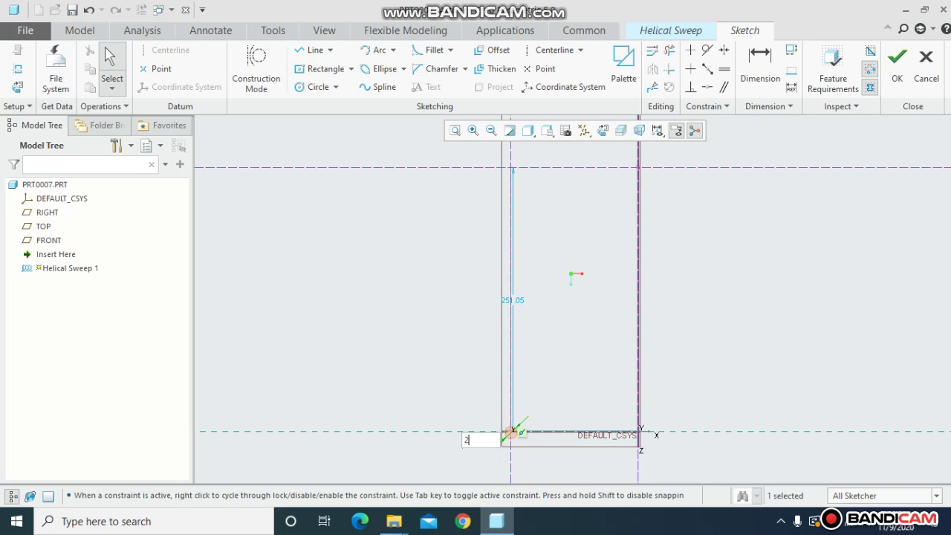
type("5.0")
key("Return")
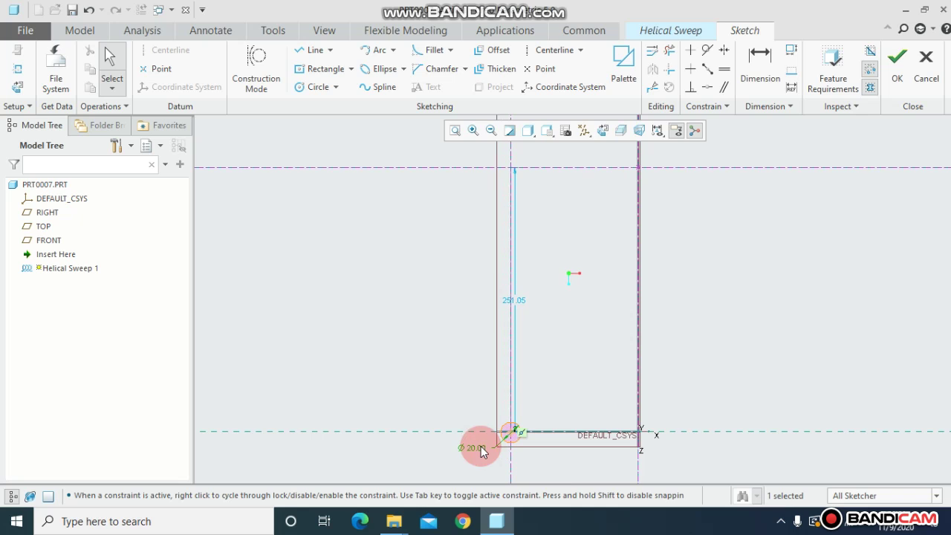
left_click(897, 68)
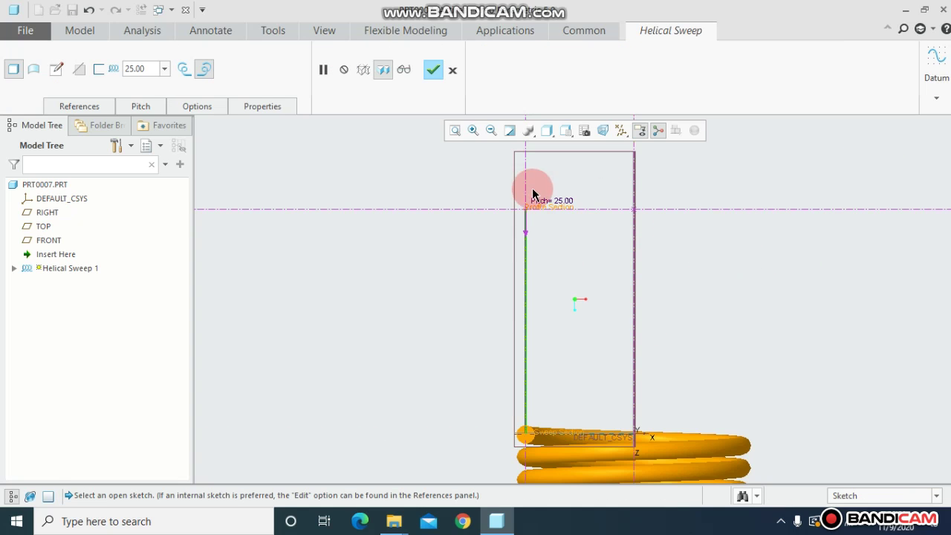
Orbit to a side view, flip the helix start arrow, and refit and zoom on the coil
left_click(455, 130)
middle_click_drag(465, 144, 730, 261)
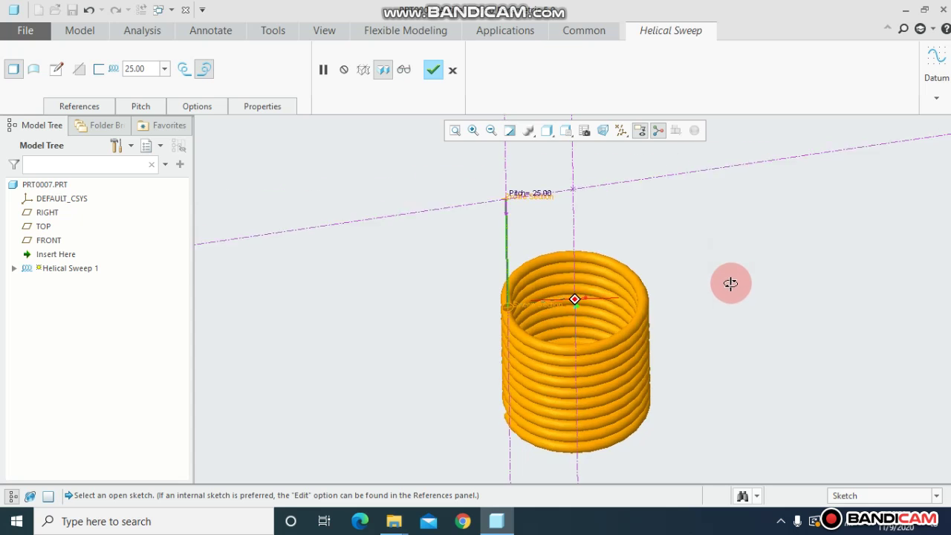
middle_click_drag(730, 284, 728, 248)
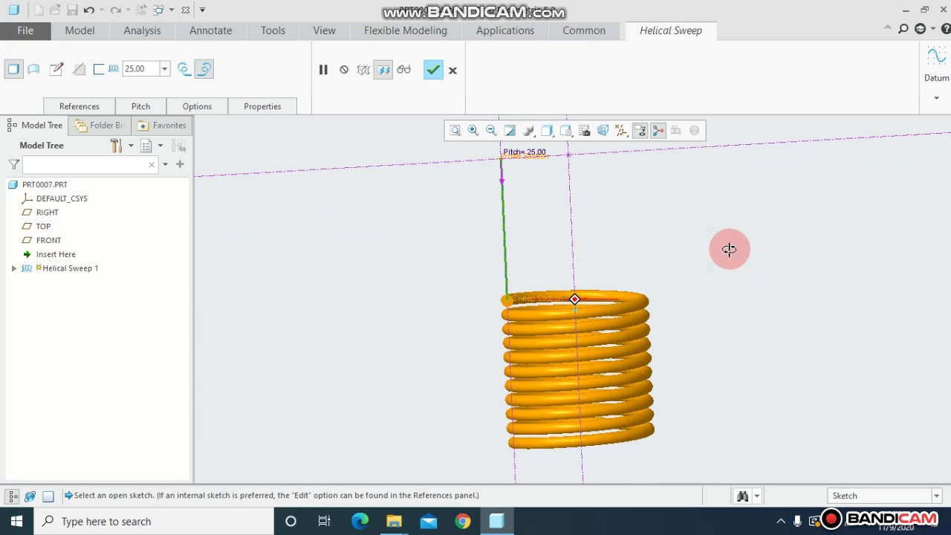
left_click(501, 180)
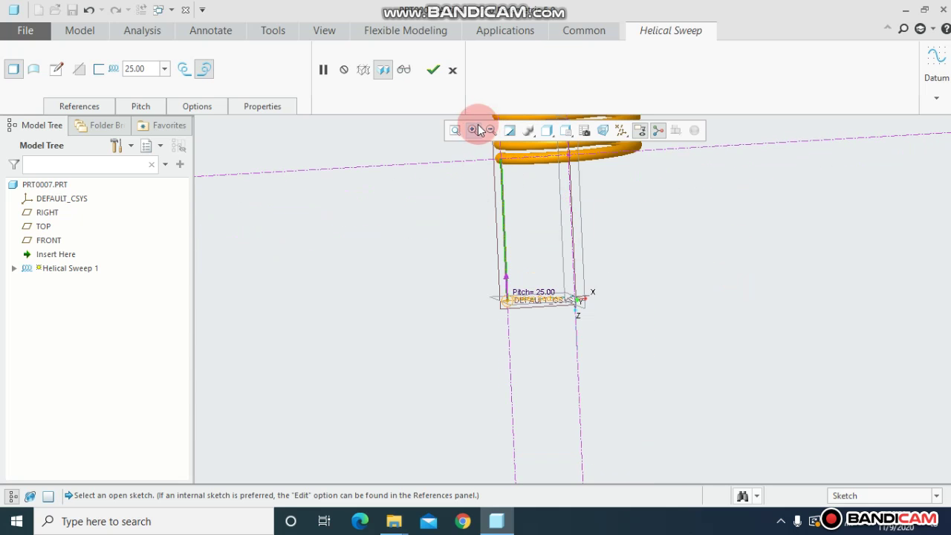
left_click(455, 132)
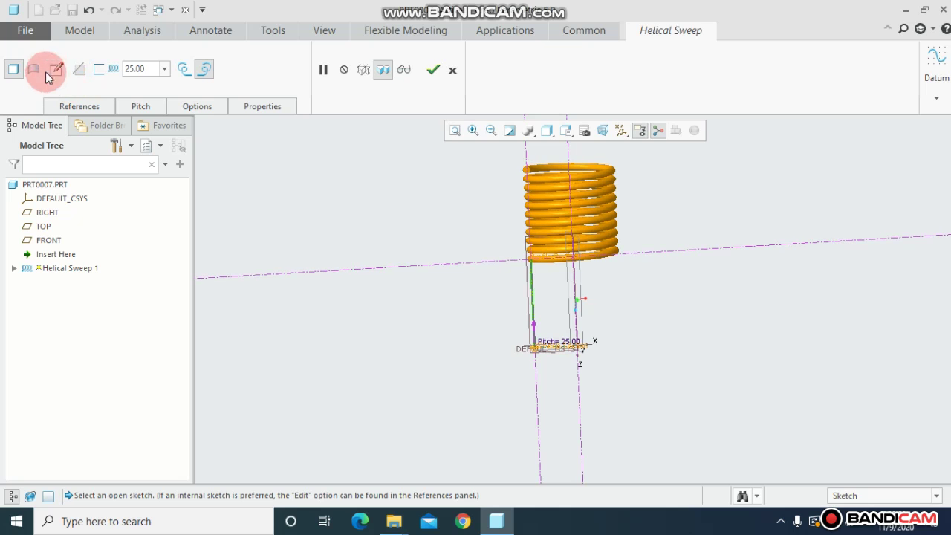
scroll(529, 165, "up", 6)
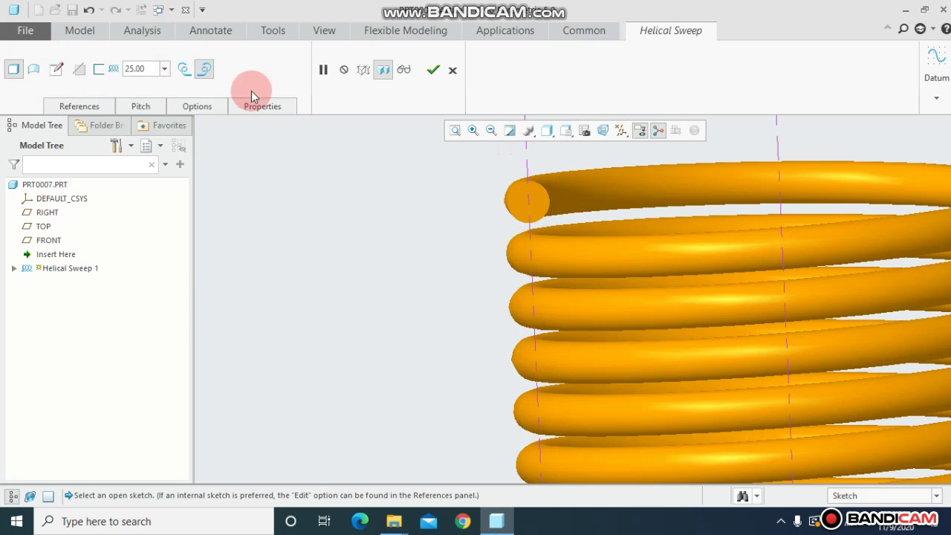
Keep the spring solid and give it a thin wall of 2.00 thickness
left_click(37, 71)
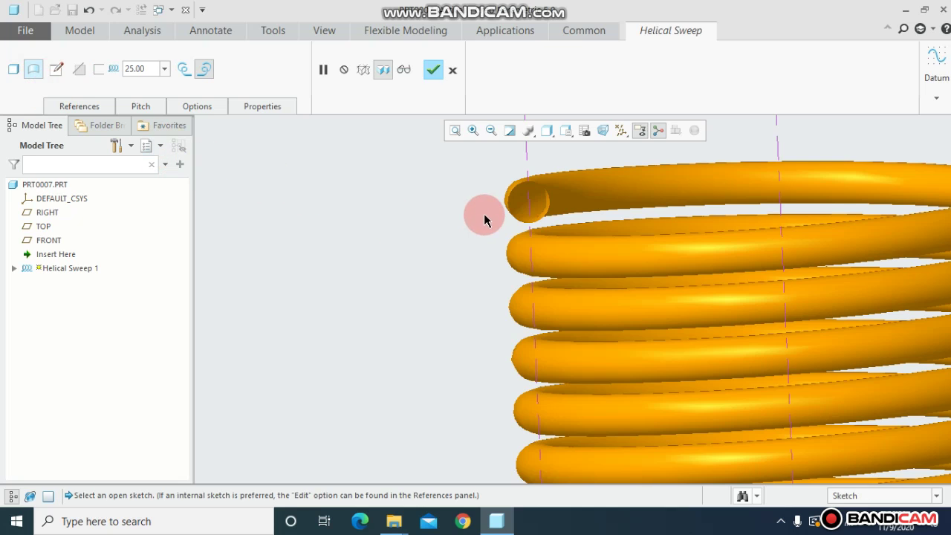
left_click(13, 68)
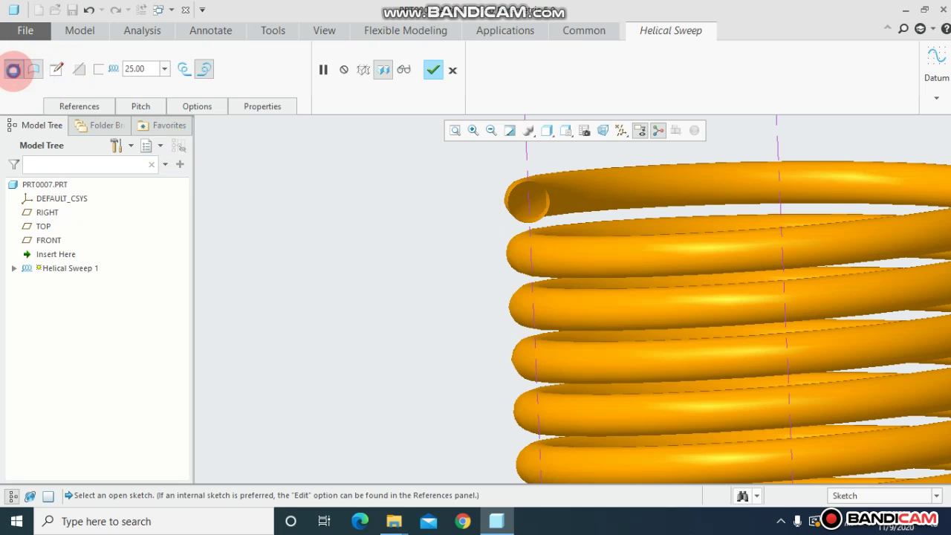
left_click(90, 72)
left_click(104, 73)
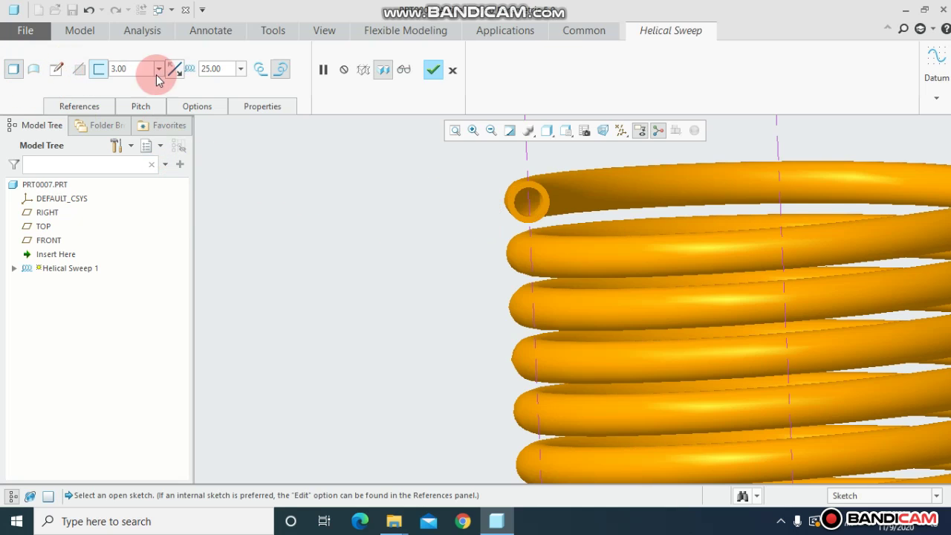
left_click(118, 68)
left_click(140, 113)
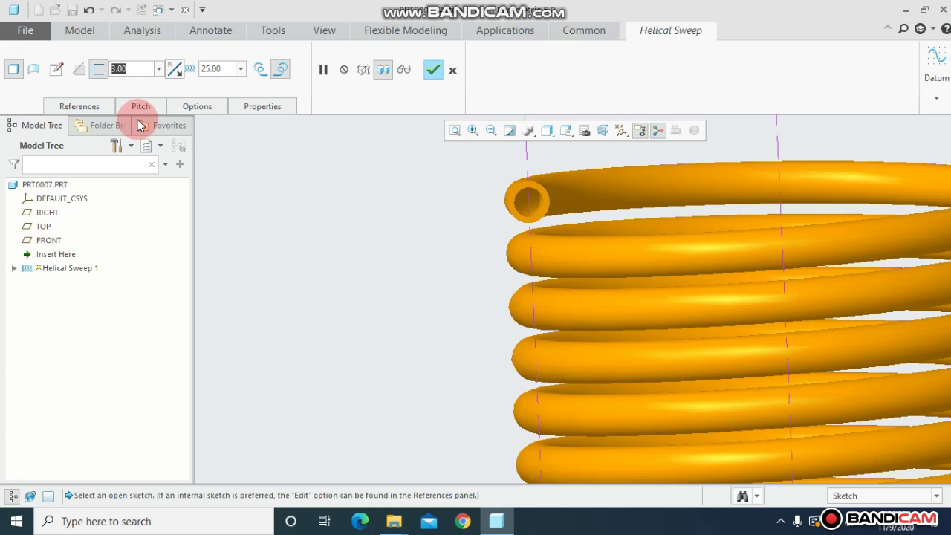
type("2")
key("Return")
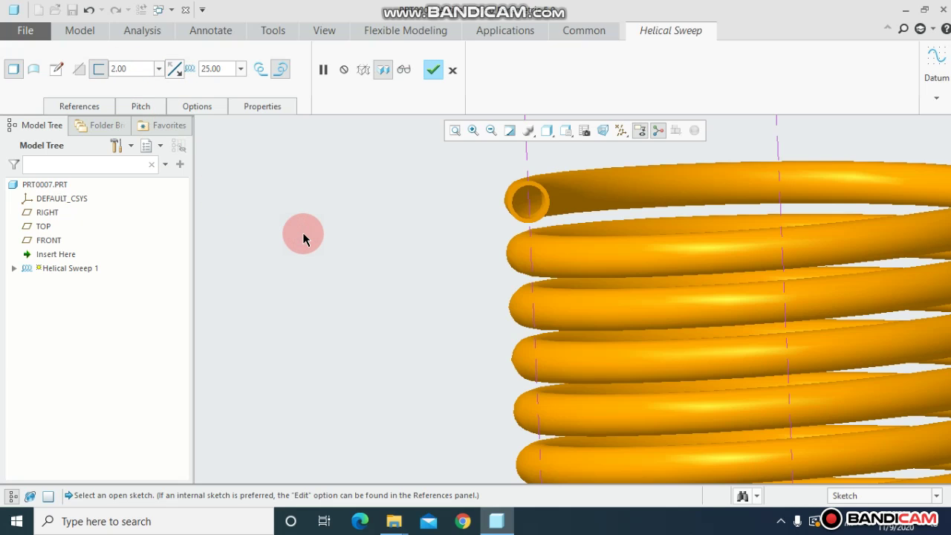
Toggle the wall side and helix handedness, settle on right-handed, and complete the helical sweep
left_click(175, 69)
left_click(174, 69)
left_click(174, 70)
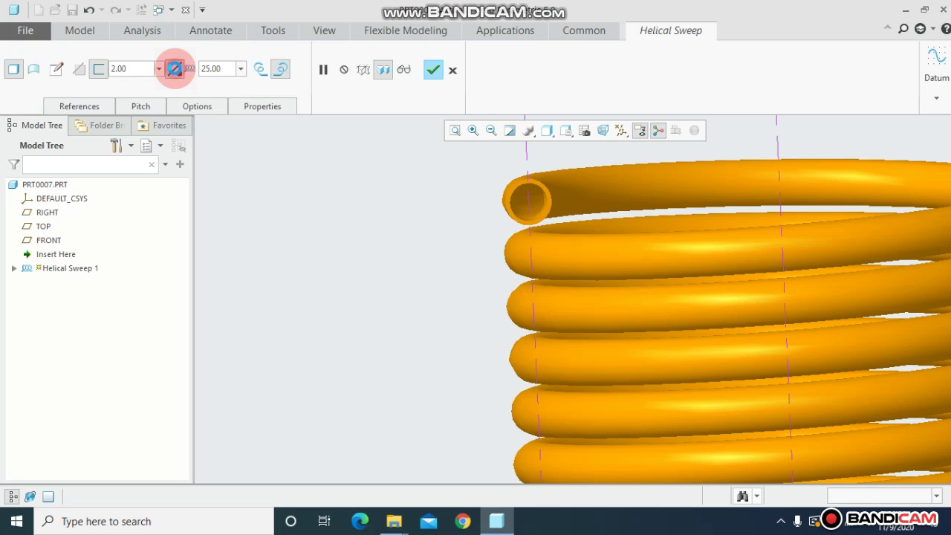
left_click(175, 69)
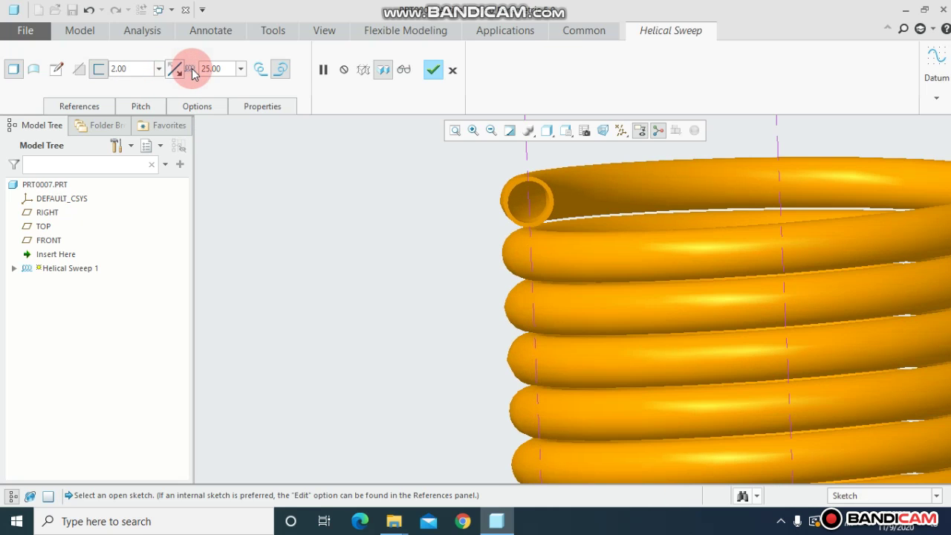
left_click(176, 69)
left_click(179, 70)
left_click(264, 72)
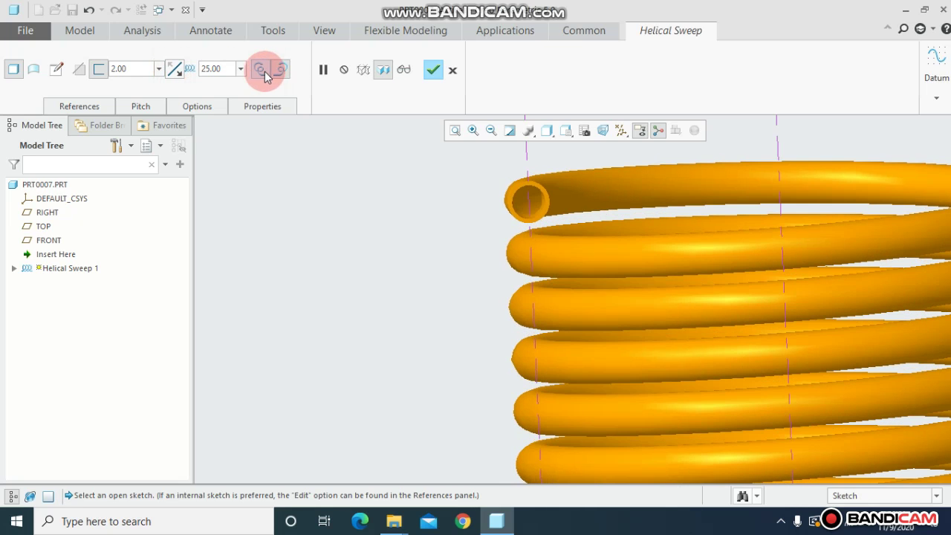
left_click(263, 71)
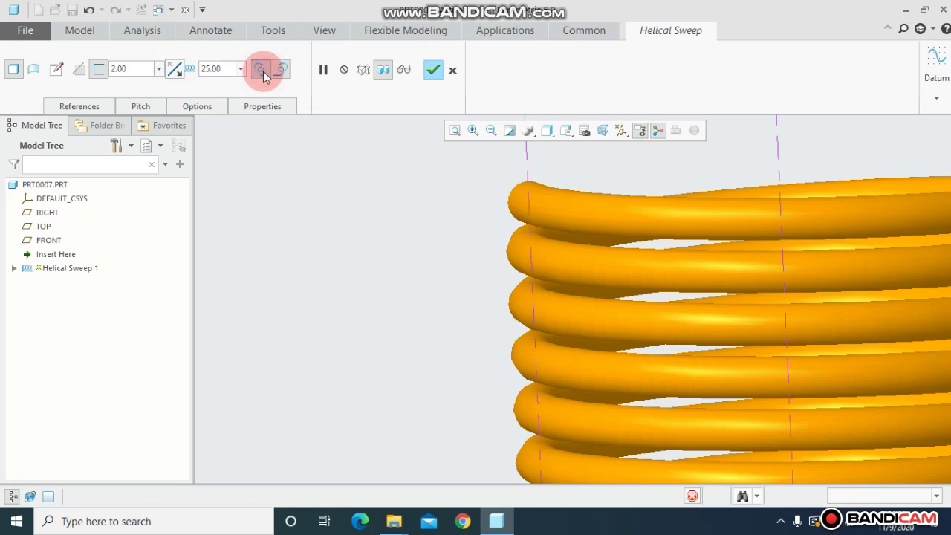
left_click(284, 72)
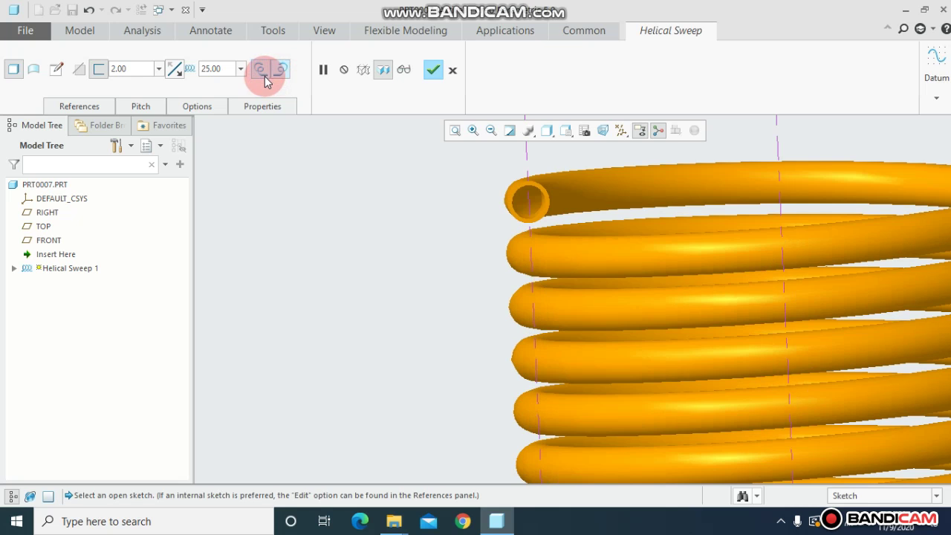
left_click(433, 70)
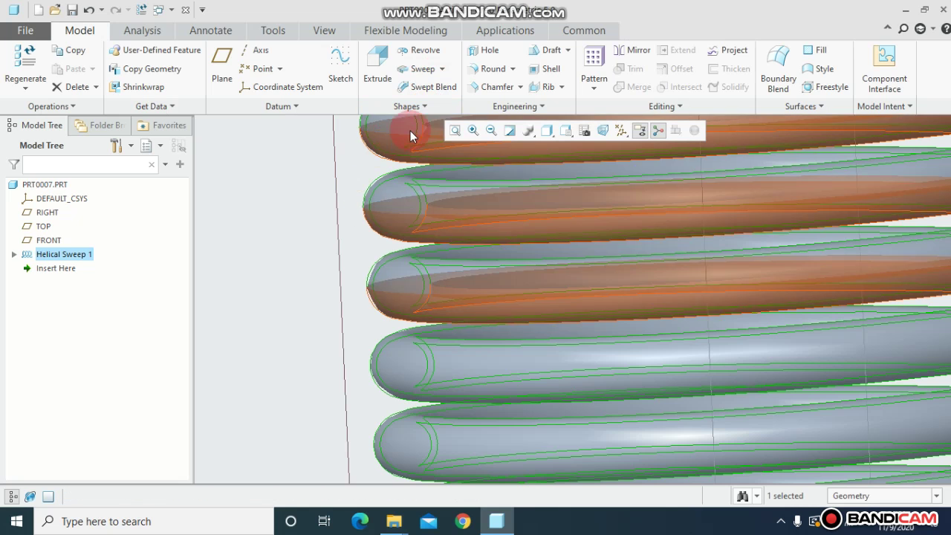
Turn off display of datum planes, axes, points, coordinate systems and annotations, then box-select the spring
left_click(455, 130)
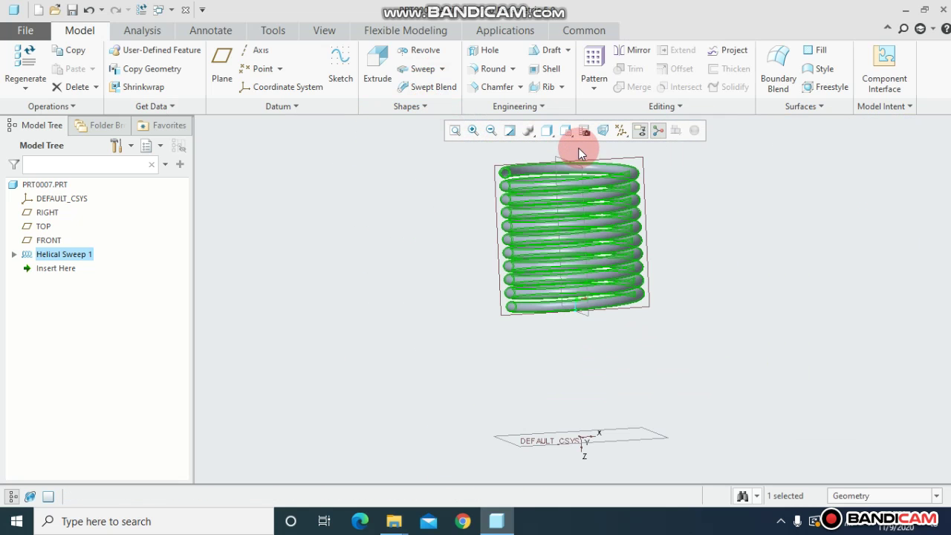
left_click(621, 130)
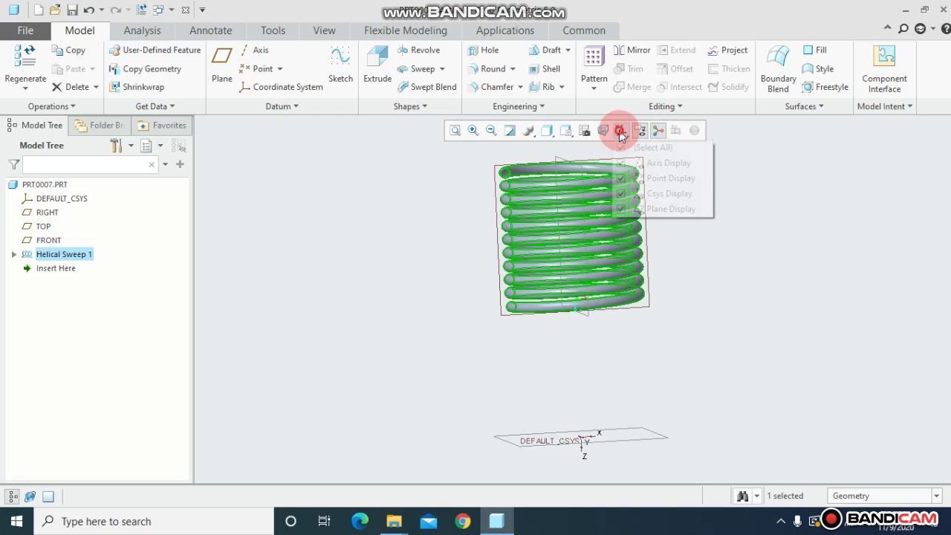
left_click(636, 148)
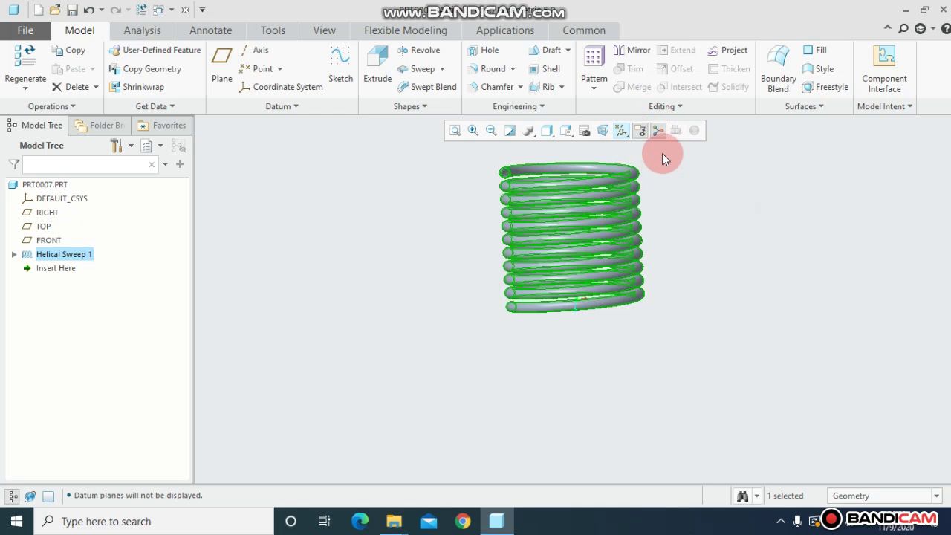
left_click(660, 136)
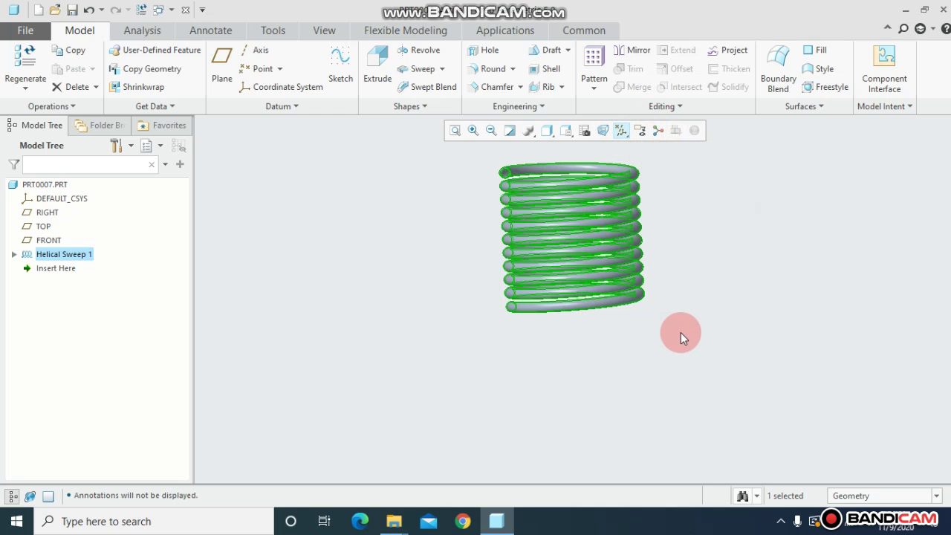
mouse_move(681, 332)
left_mouse_down()
mouse_move(530, 208)
mouse_move(453, 159)
left_mouse_up()
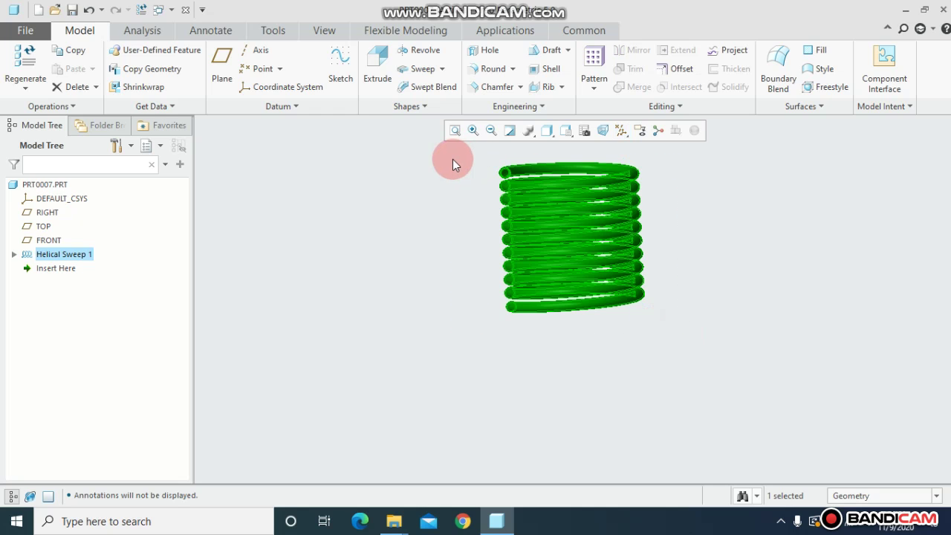
Search the Appearances gallery for aluminum and apply the first result to the spring
left_click(324, 31)
left_click(145, 95)
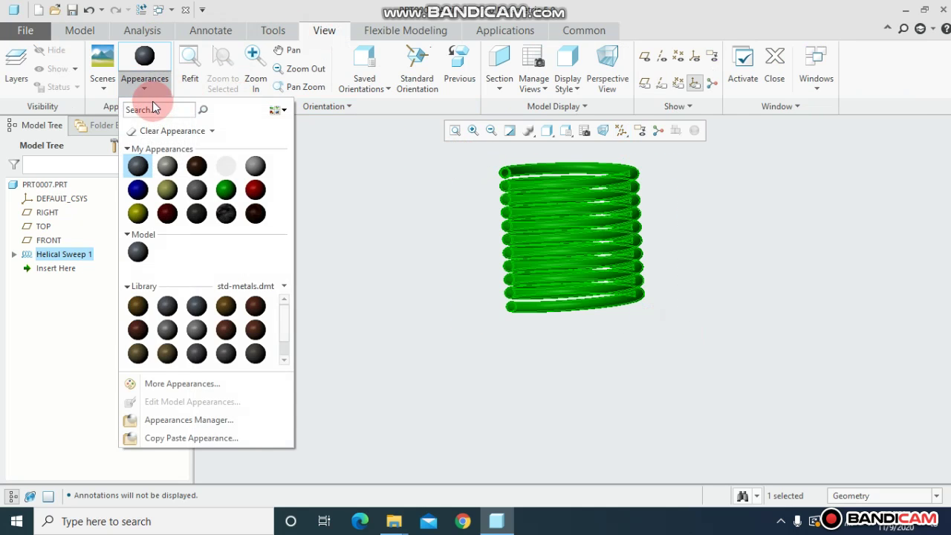
left_click(168, 112)
type("aluminum")
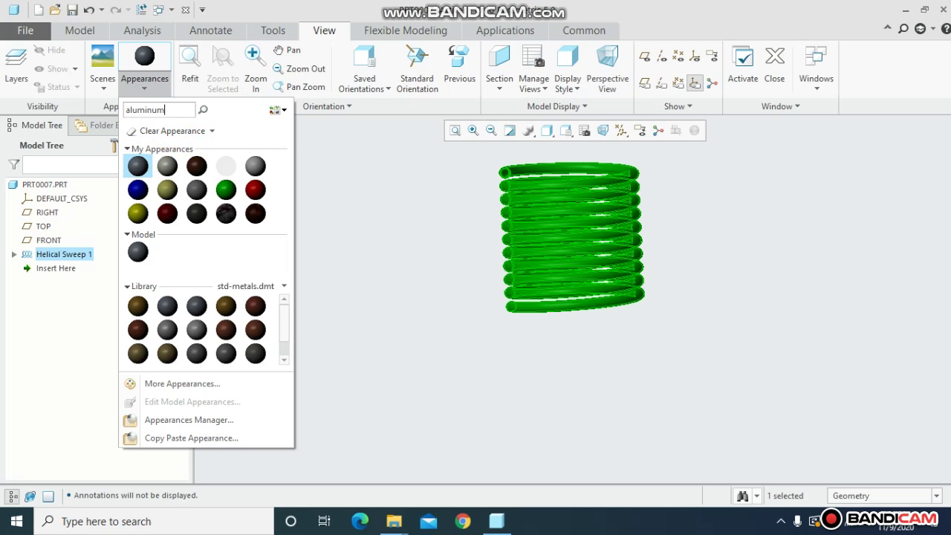
left_click(168, 112)
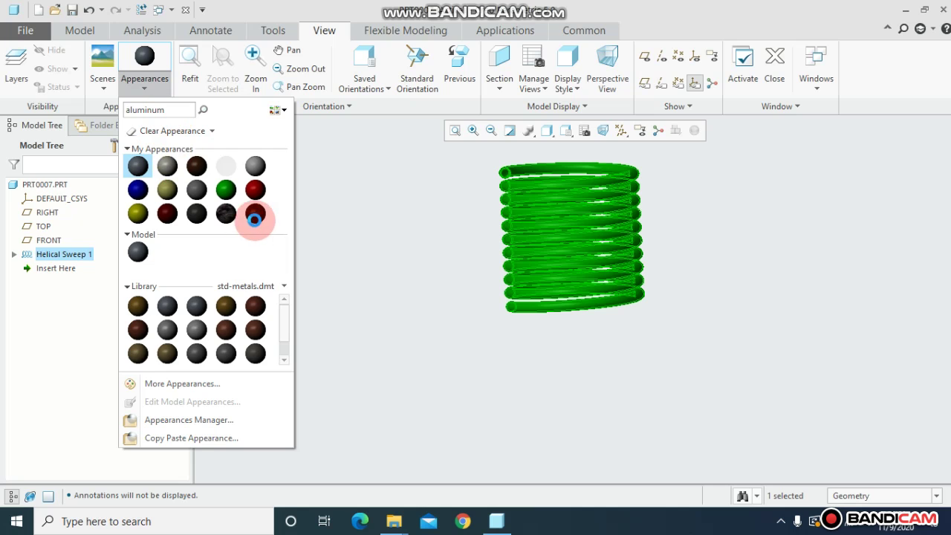
key("Return")
left_click(137, 308)
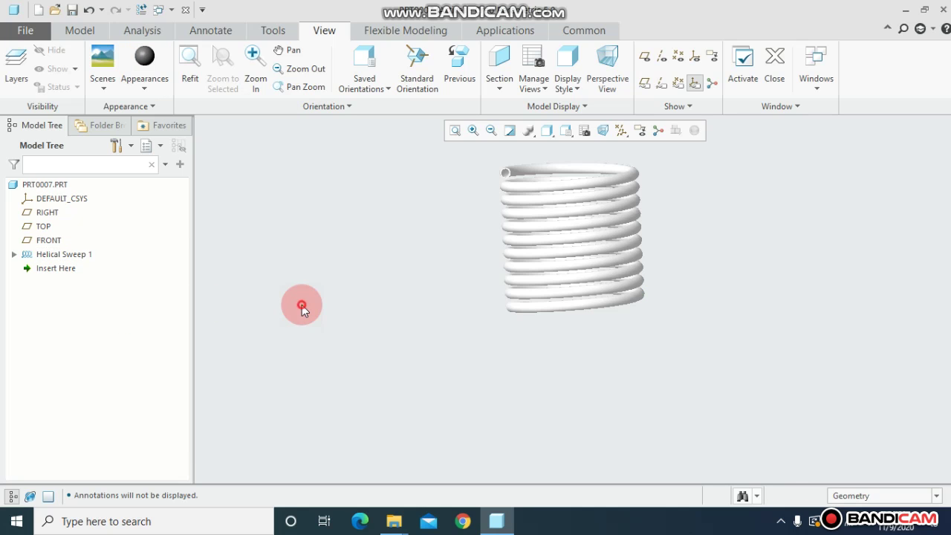
Orbit the white hollow spring to inspect it from the side, then return to Model
middle_click_drag(319, 266, 368, 285)
middle_click_drag(415, 198, 413, 205)
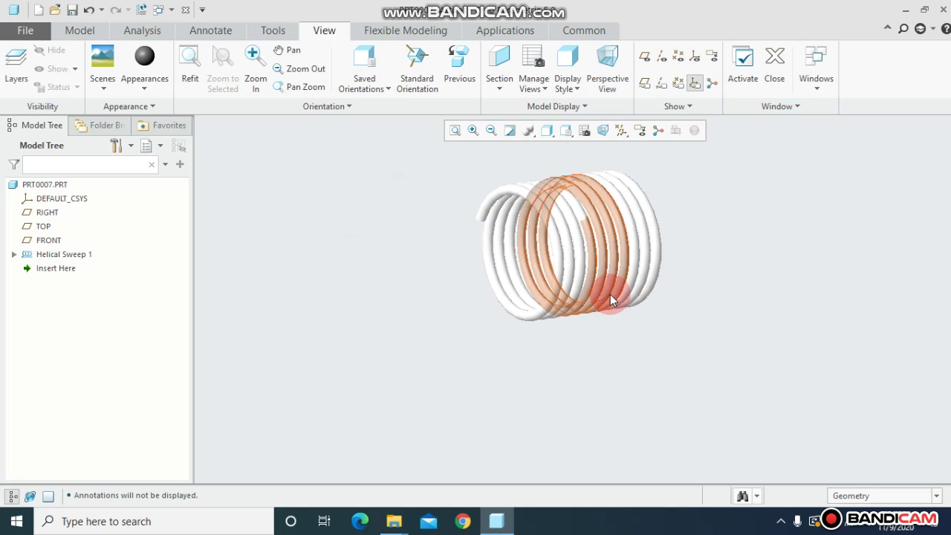
left_click(67, 30)
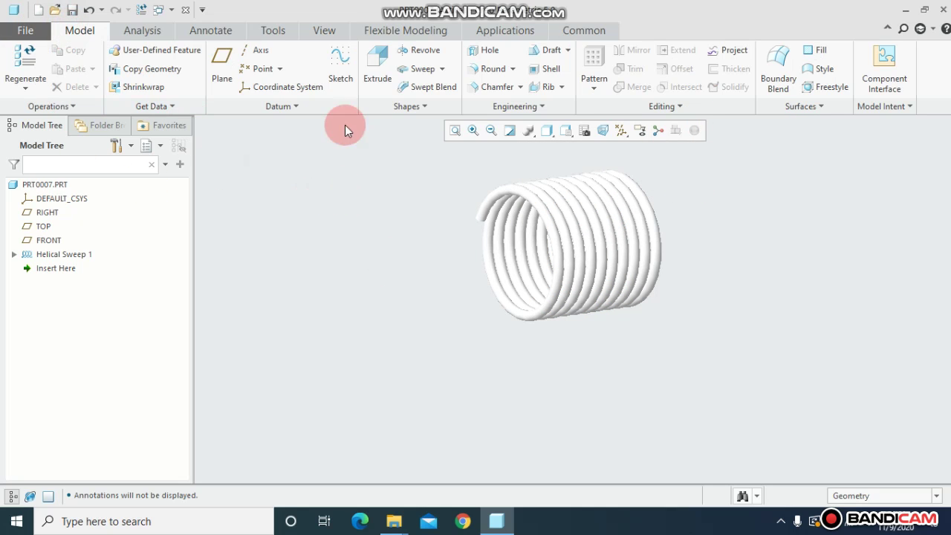